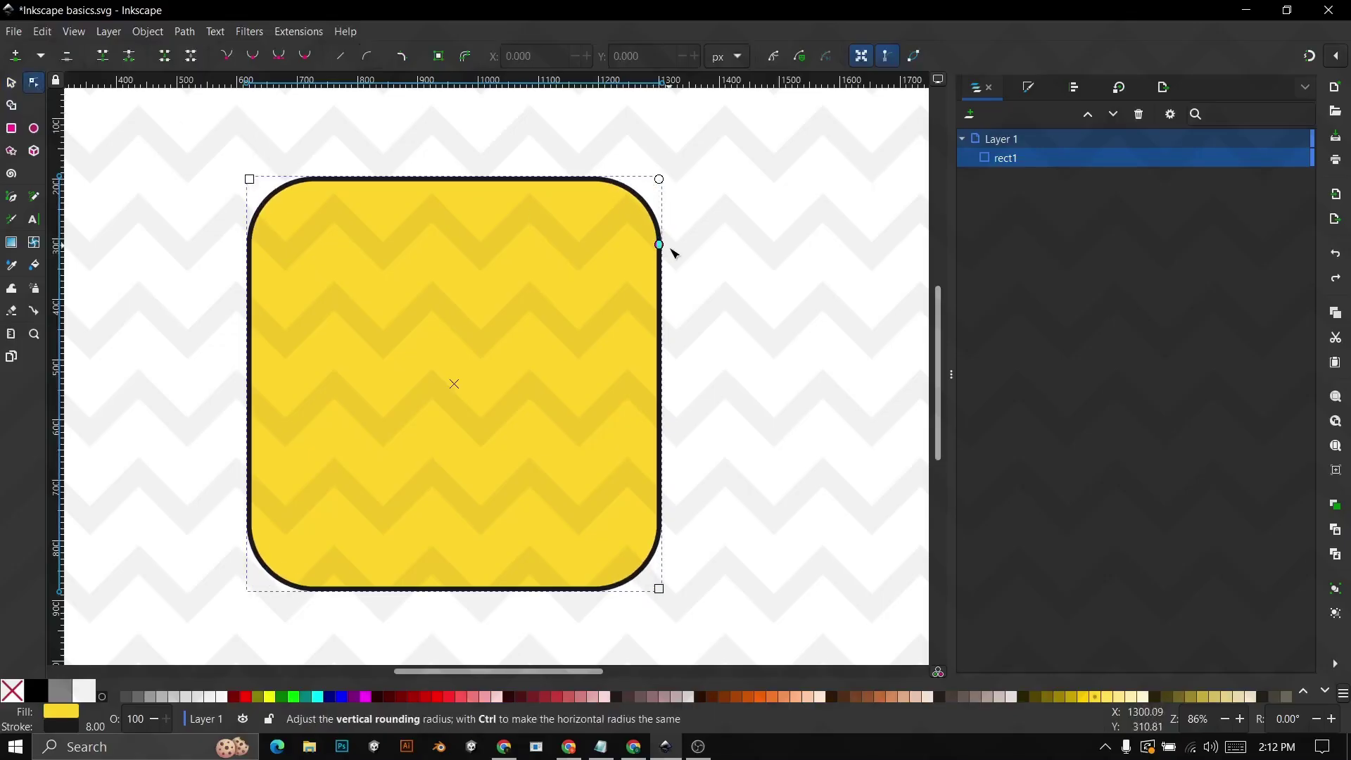
Drag the square's corner-rounding handles to try rounded corners
{"action": "left_click_drag", "start_coordinate": [670, 253], "coordinate": [709, 265]}
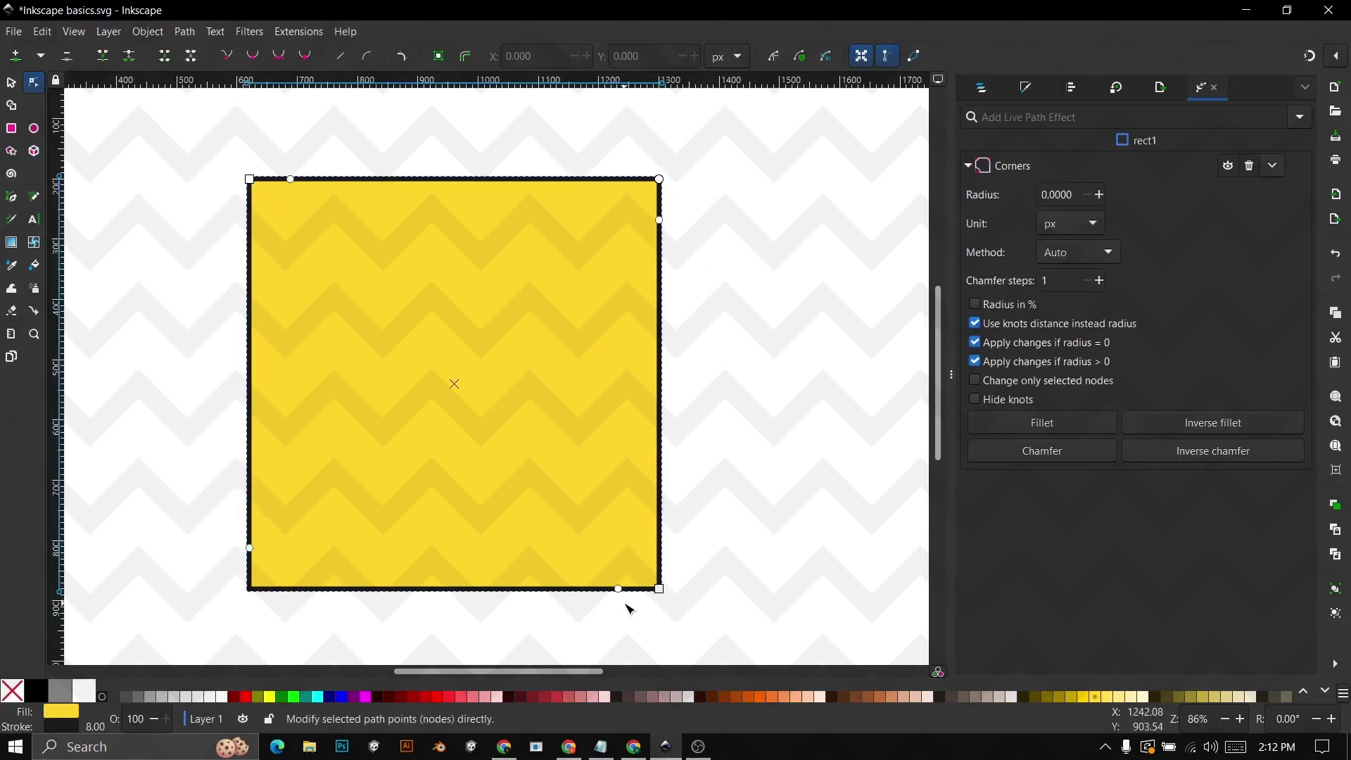
{"action": "left_click_drag", "start_coordinate": [659, 179], "coordinate": [665, 272]}
{"action": "left_click_drag", "start_coordinate": [660, 589], "coordinate": [551, 595]}
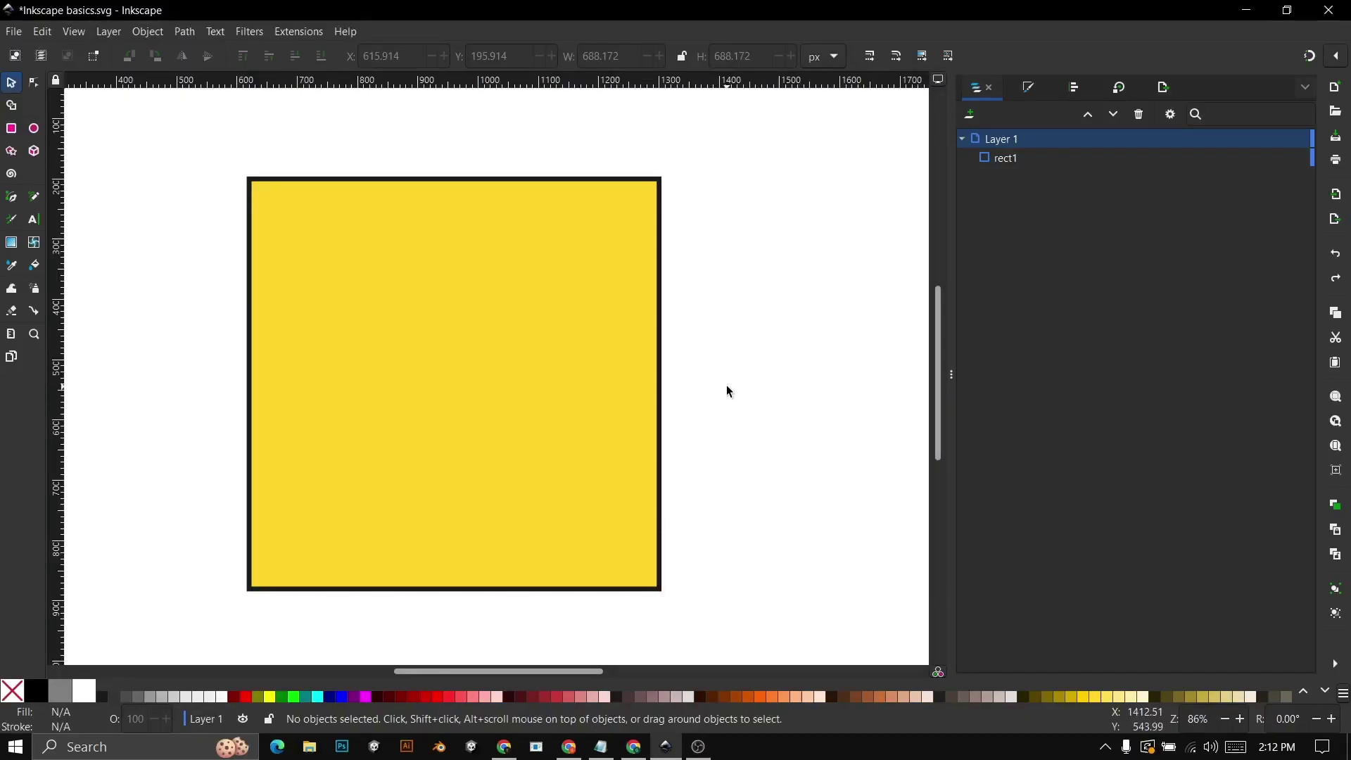
With the Node tool, drag the square's rounding handle to round all four corners, then reselect the square
{"action": "left_click", "coordinate": [484, 361]}
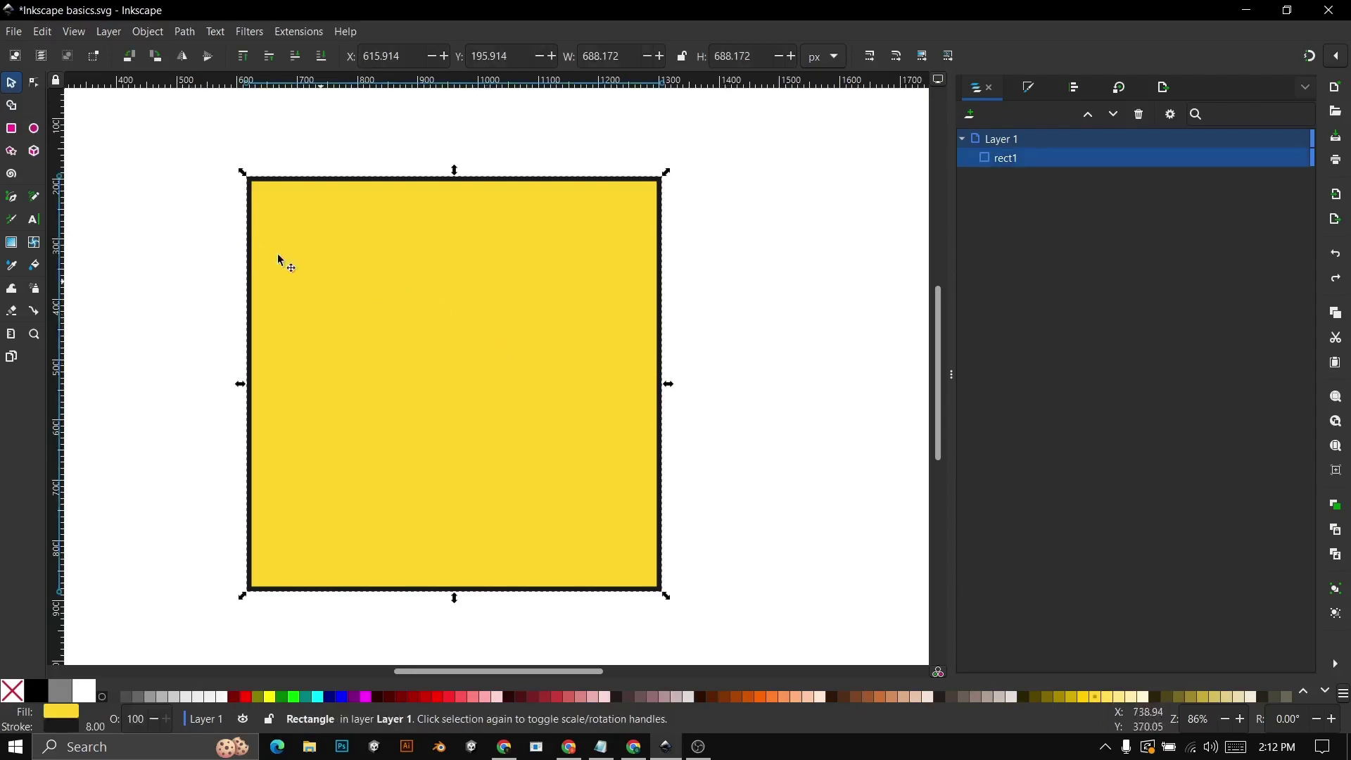
{"action": "left_click", "coordinate": [37, 85]}
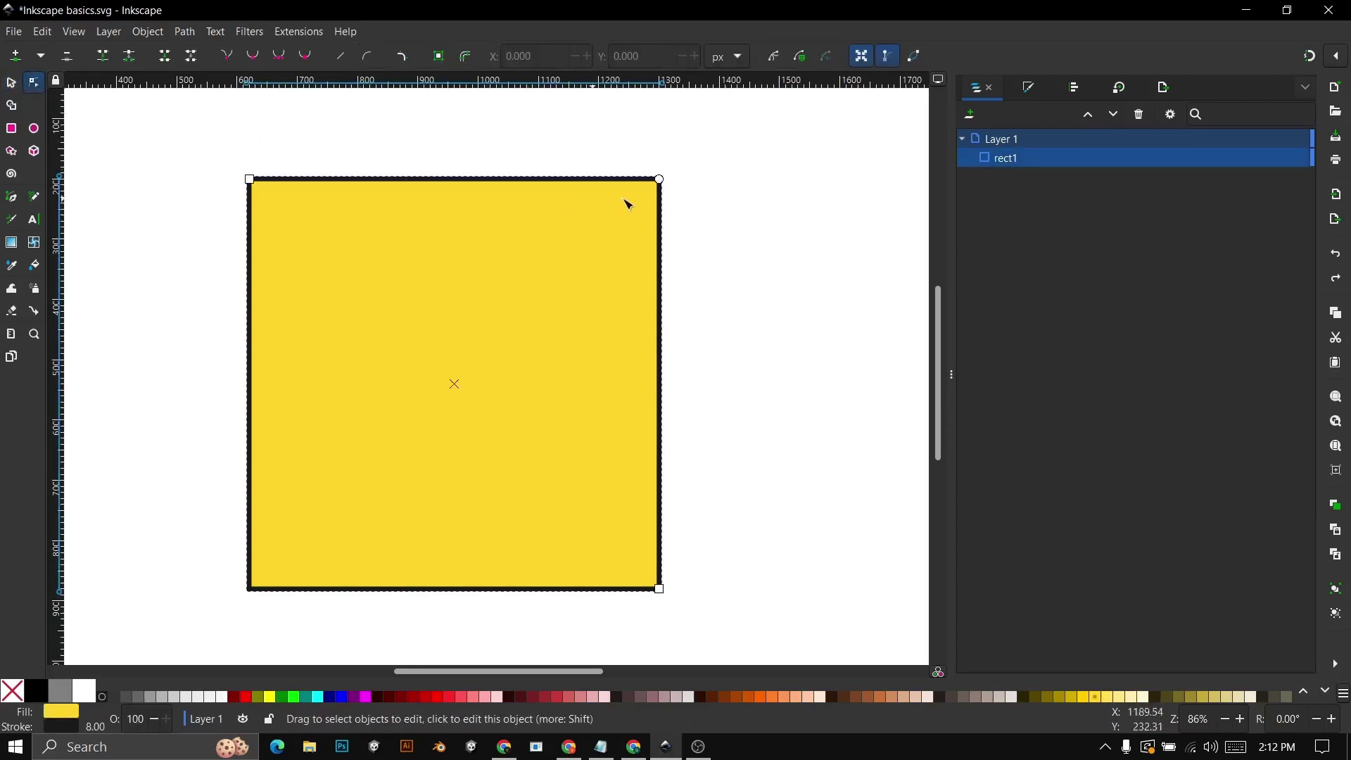
{"action": "left_click_drag", "start_coordinate": [660, 184], "coordinate": [709, 167]}
{"action": "left_click", "coordinate": [732, 240]}
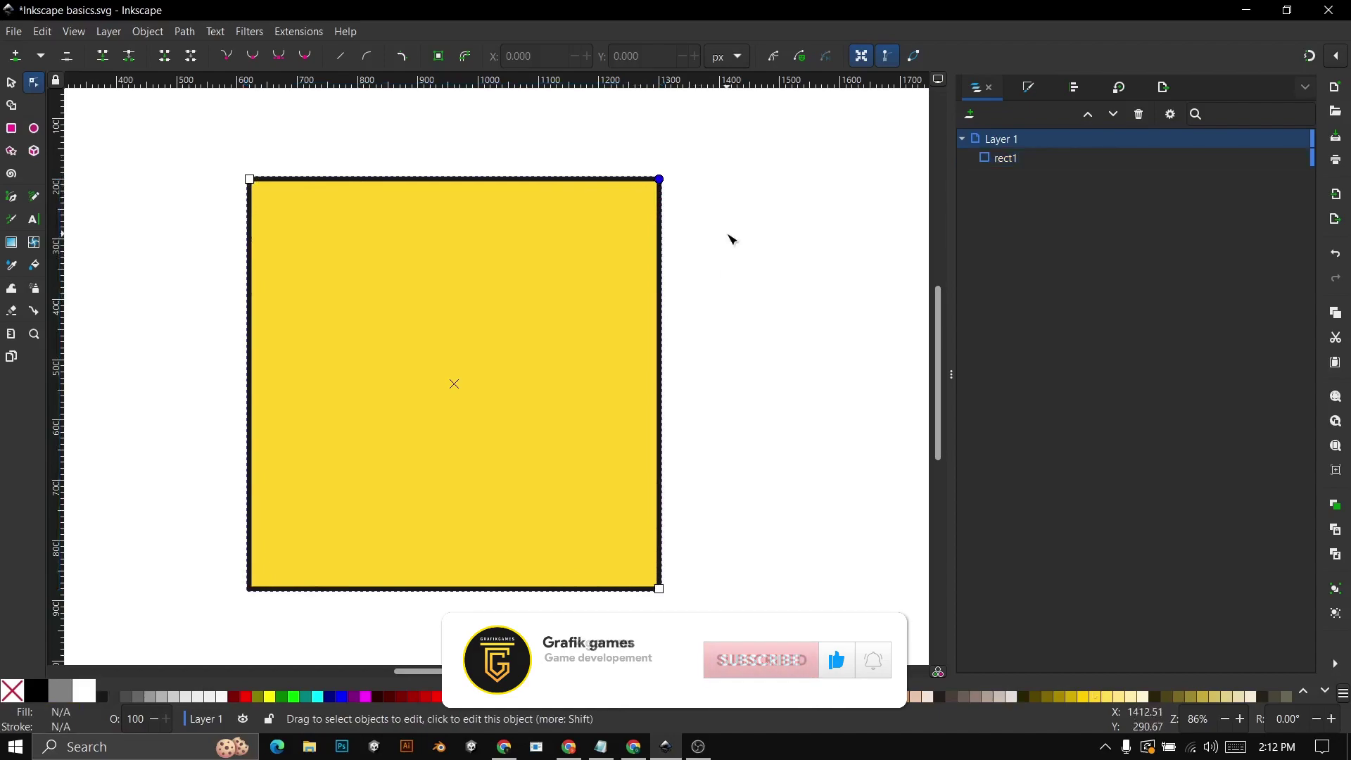
{"action": "left_click", "coordinate": [518, 359]}
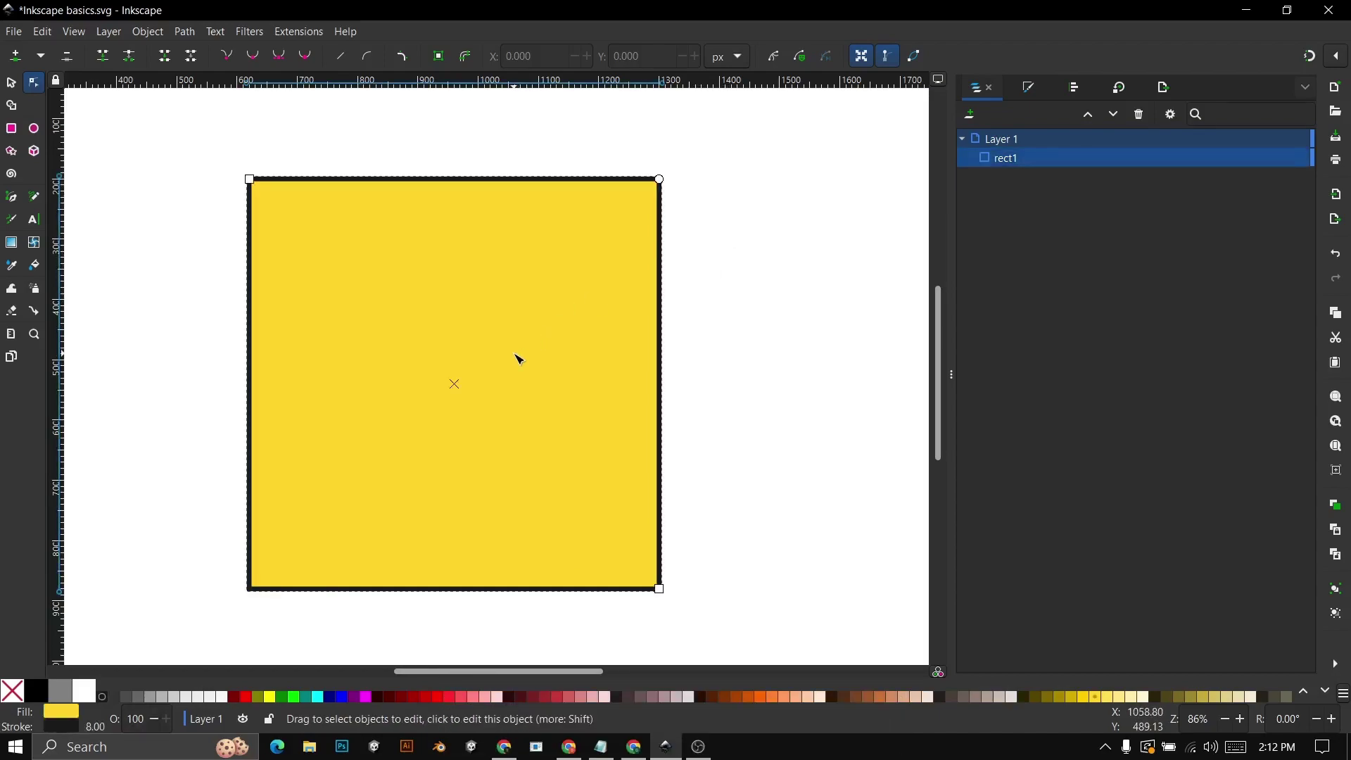
Apply the Corners live path effect to the yellow square from Path > Path Effects
{"action": "left_click", "coordinate": [184, 32]}
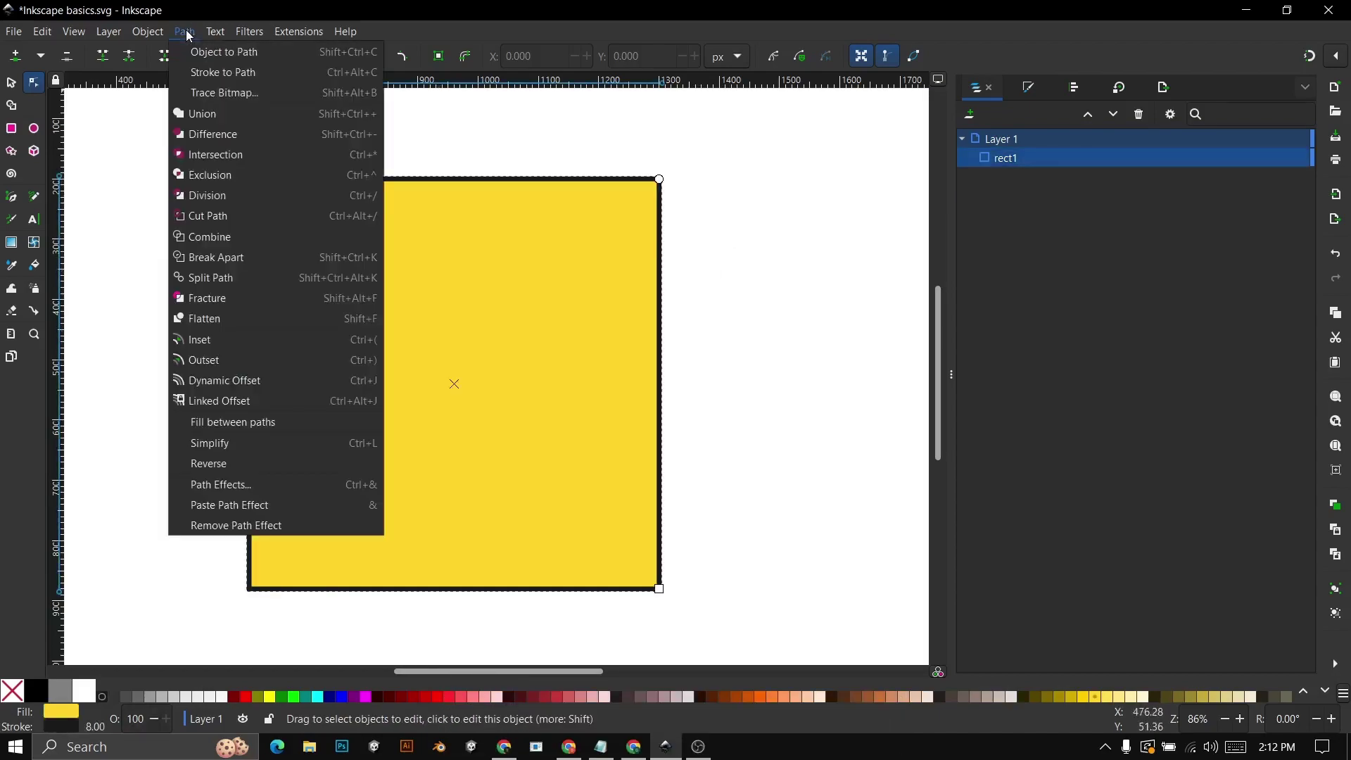
{"action": "left_click", "coordinate": [198, 485]}
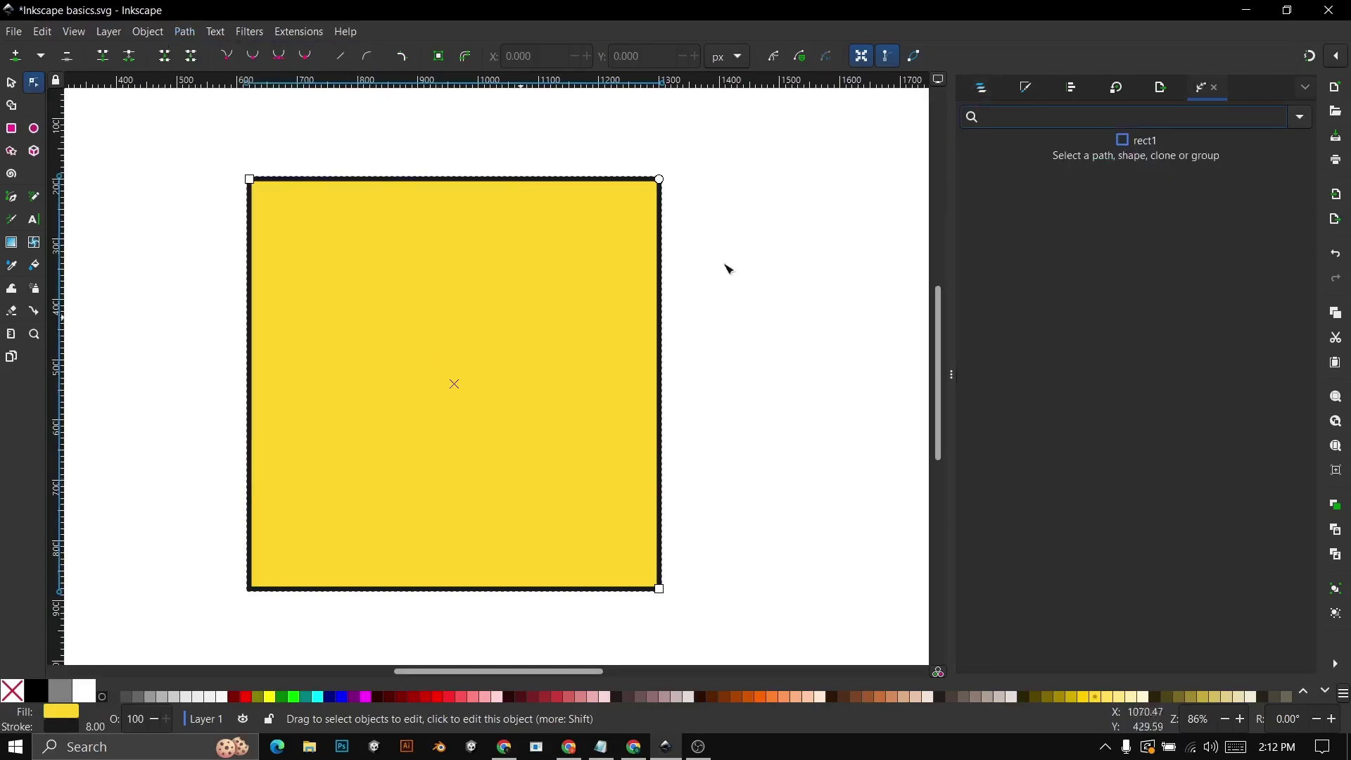
{"action": "left_click", "coordinate": [1301, 117]}
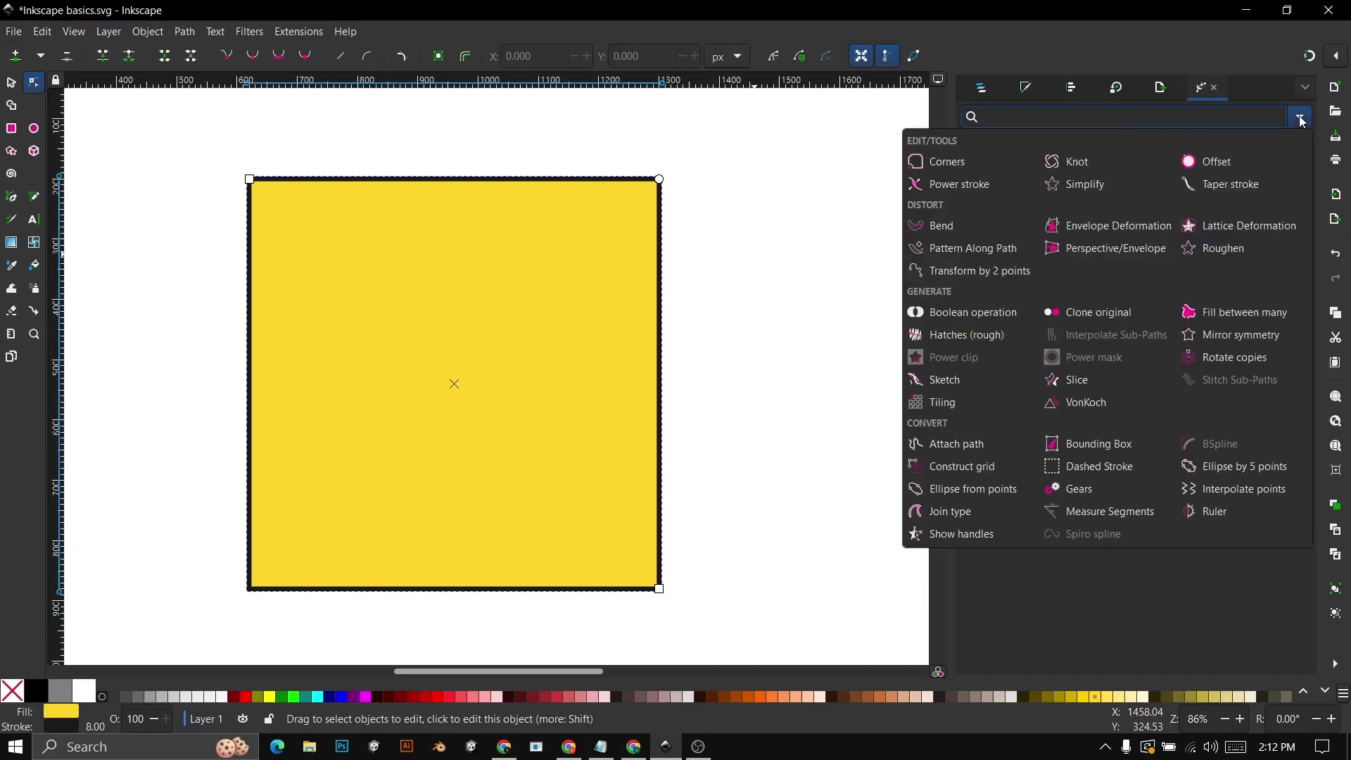
{"action": "left_click", "coordinate": [1001, 166]}
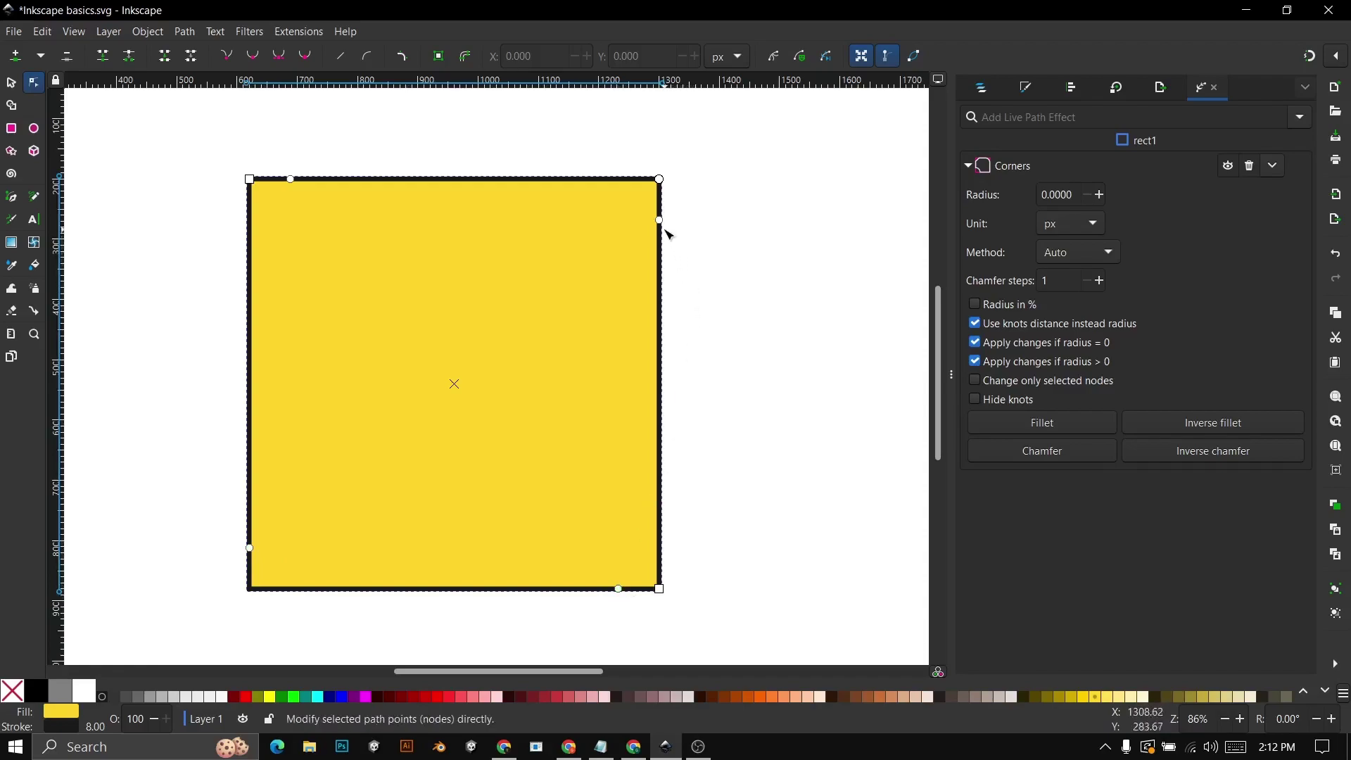
{"action": "left_click_drag", "start_coordinate": [661, 222], "coordinate": [665, 271]}
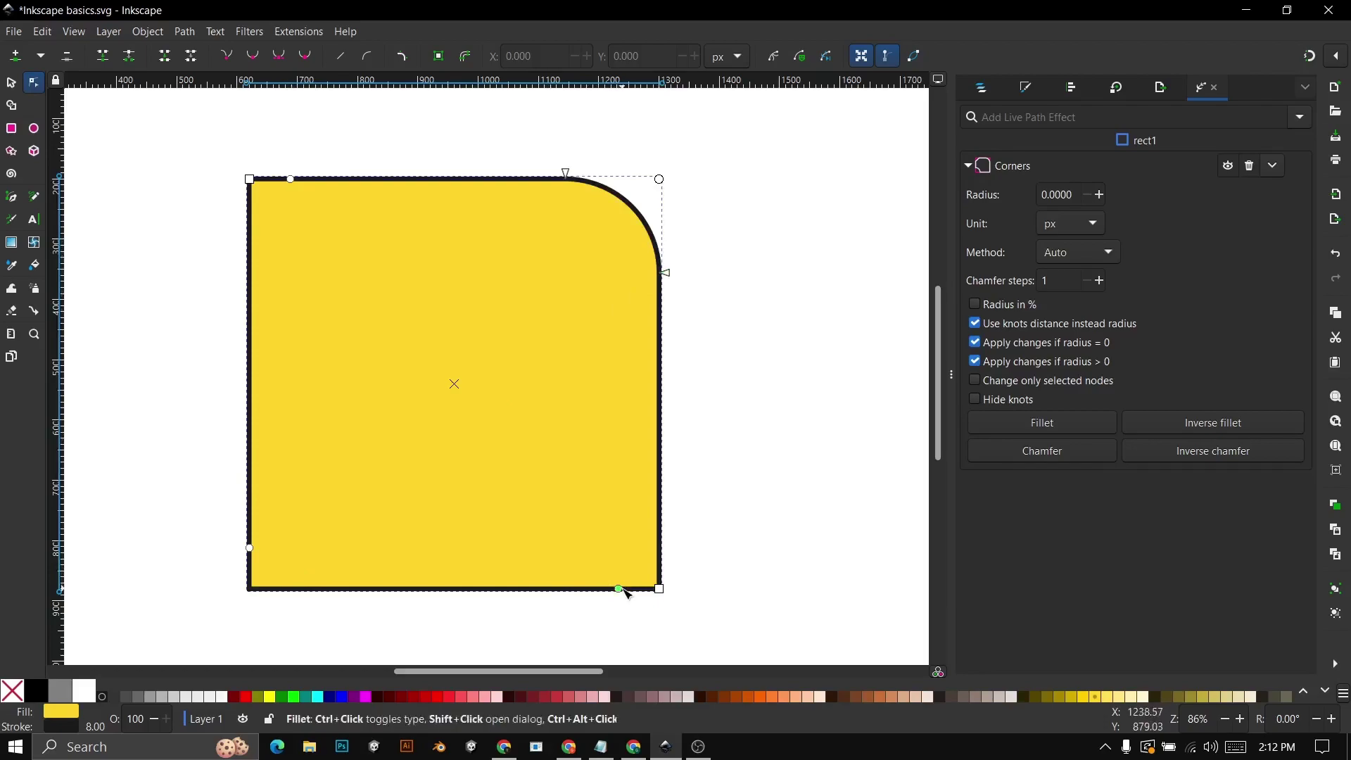
{"action": "left_click_drag", "start_coordinate": [623, 595], "coordinate": [555, 507]}
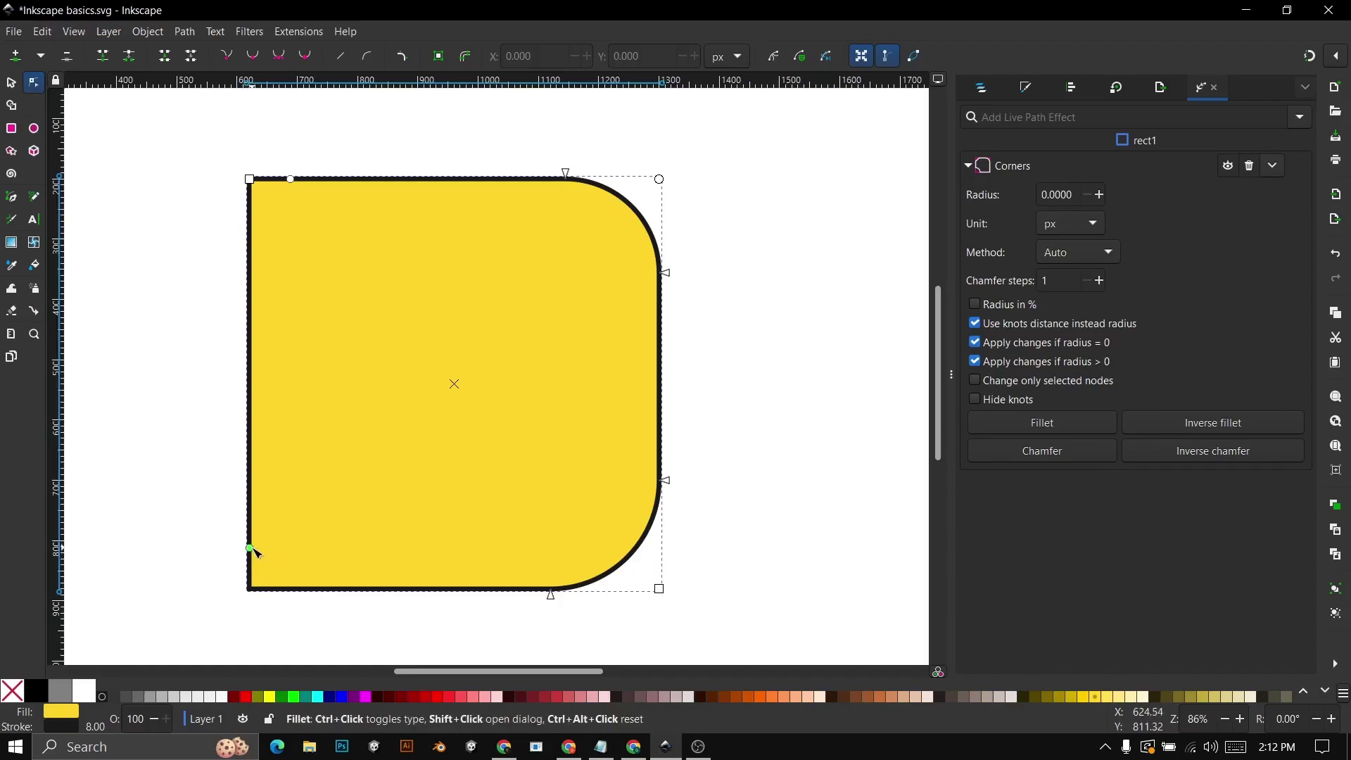
{"action": "left_click_drag", "start_coordinate": [255, 552], "coordinate": [370, 464]}
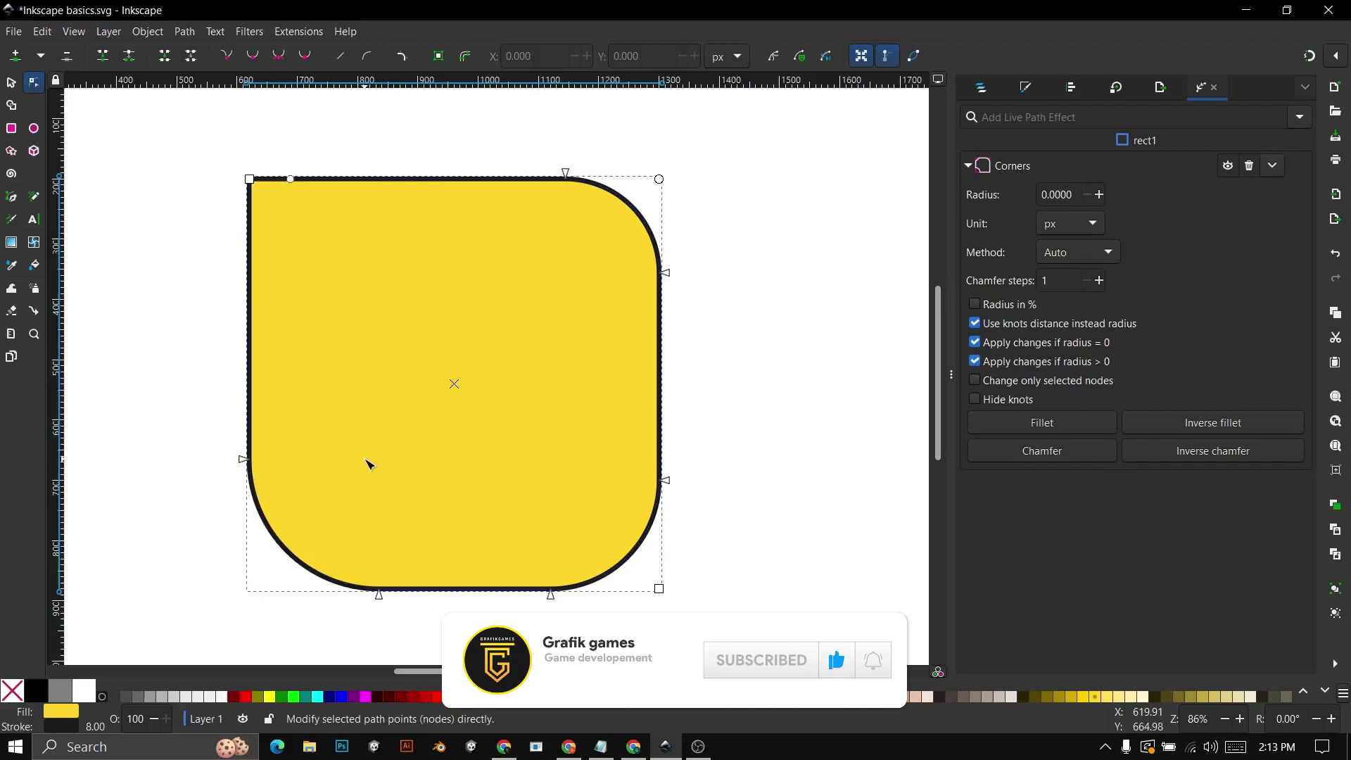
{"action": "left_click", "coordinate": [801, 386]}
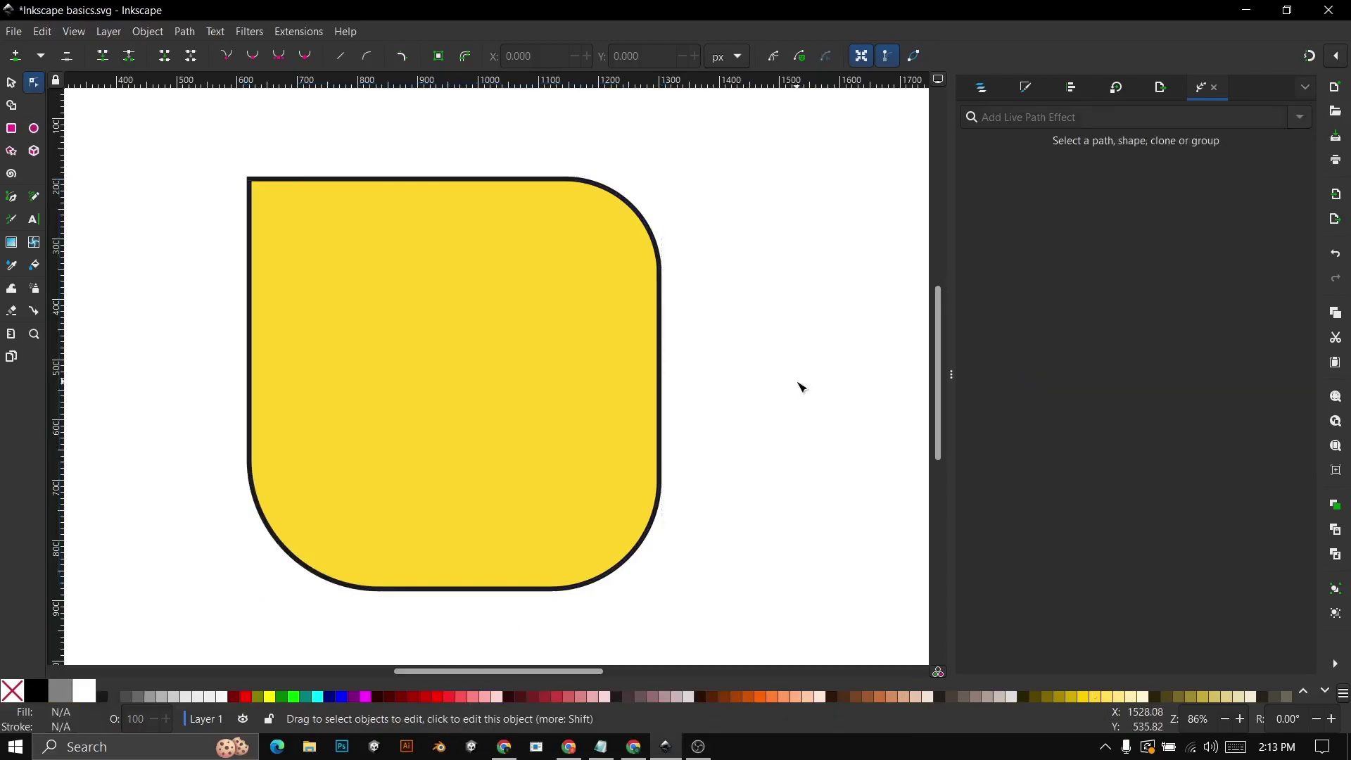
{"action": "left_click", "coordinate": [11, 82]}
{"action": "left_click", "coordinate": [486, 360]}
{"action": "key", "text": "ctrl+z"}
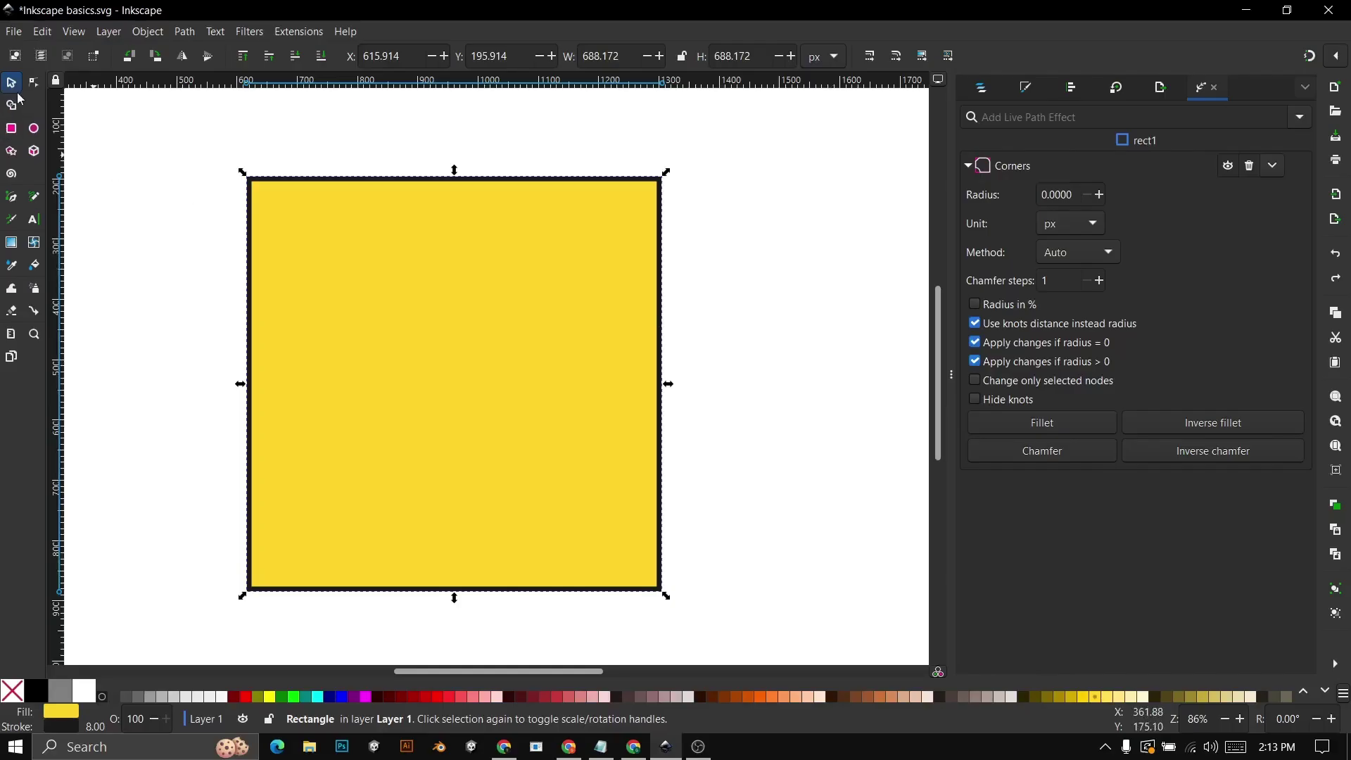
Fillet the top-right, bottom-right and bottom-left corners with knot distance 80 each
{"action": "left_click", "coordinate": [36, 84]}
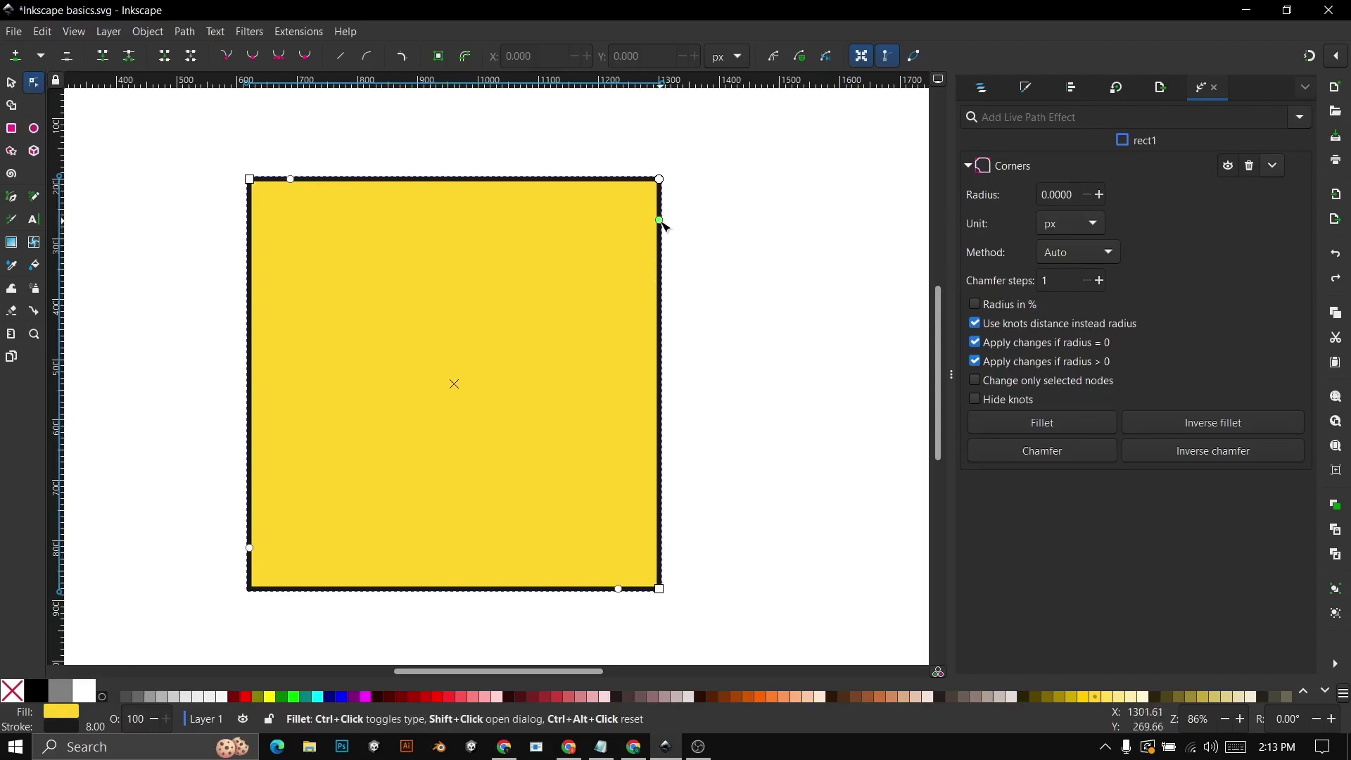
{"action": "left_click", "coordinate": [660, 220], "text": "shift"}
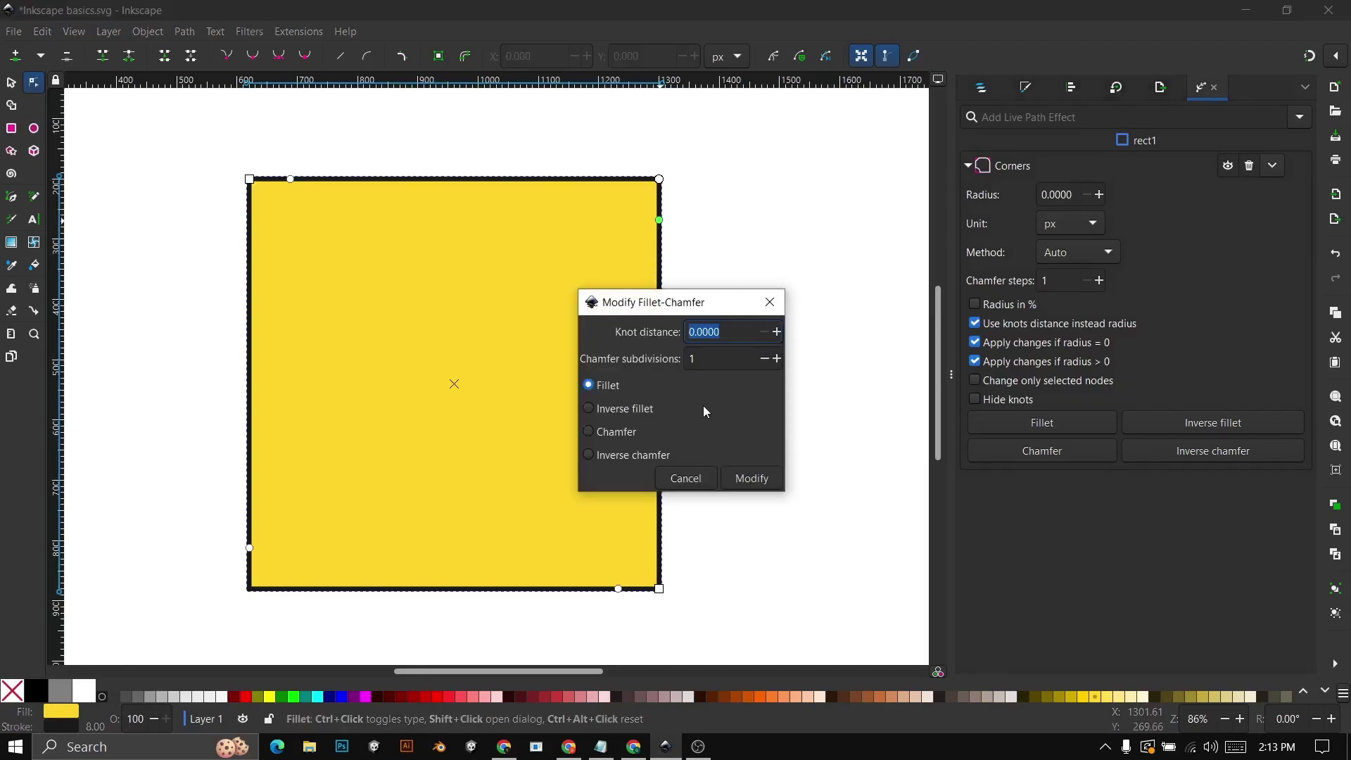
{"action": "type", "text": "80"}
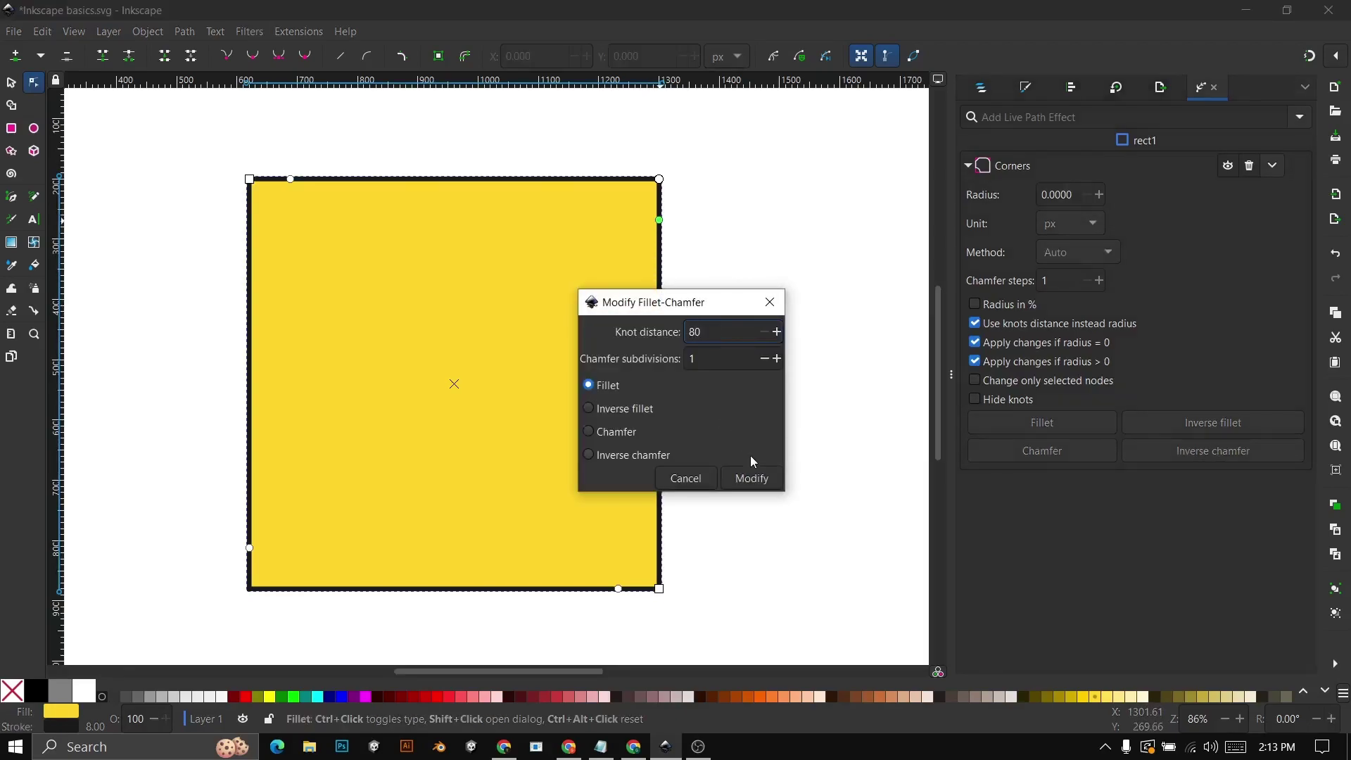
{"action": "left_click", "coordinate": [765, 479]}
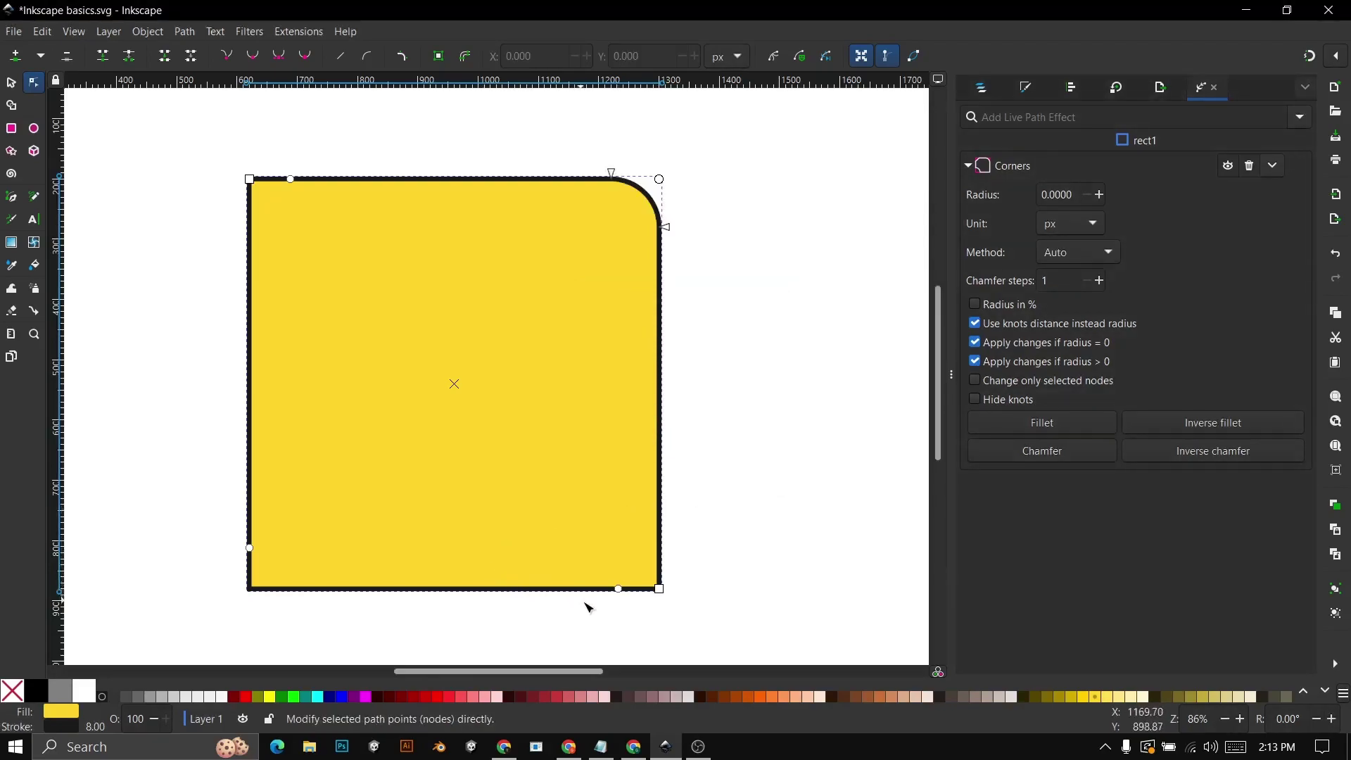
{"action": "left_click", "coordinate": [618, 588], "text": "shift"}
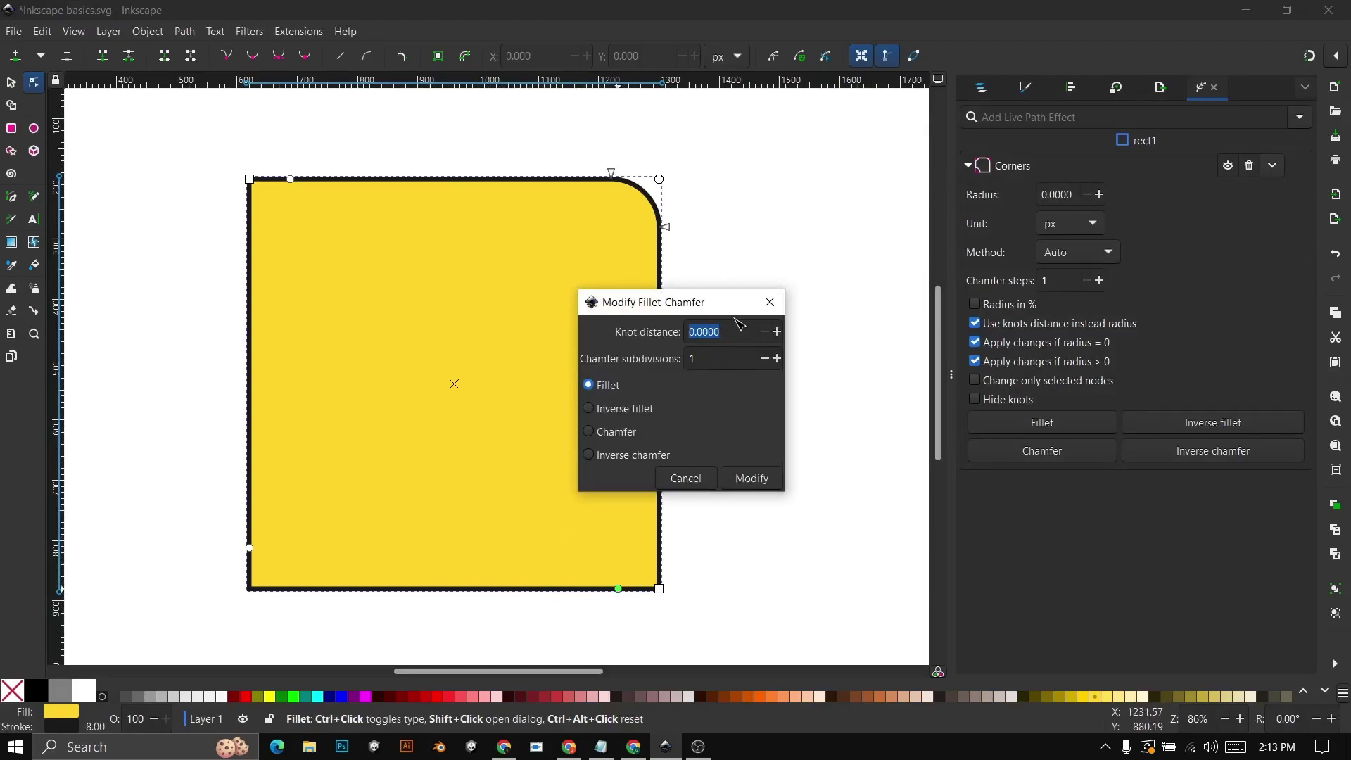
{"action": "type", "text": "80"}
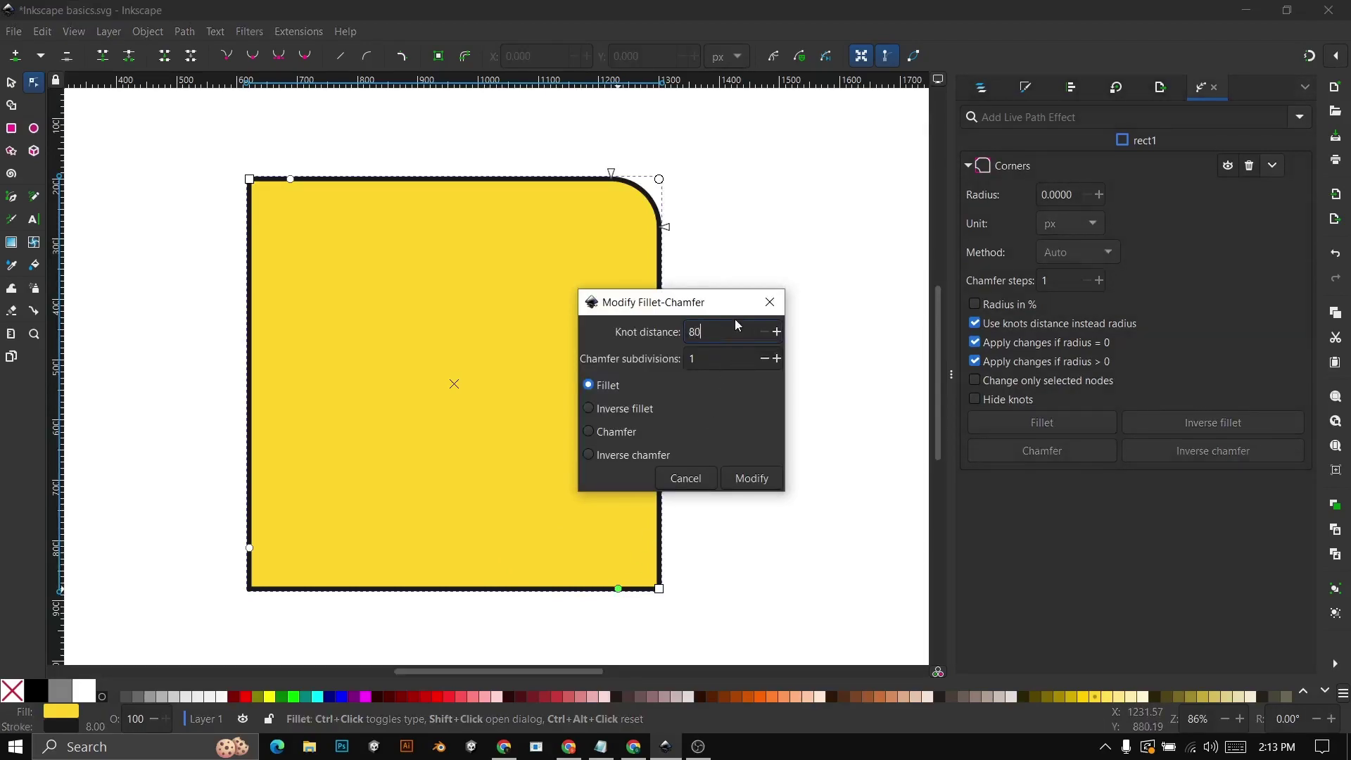
{"action": "left_click", "coordinate": [755, 479]}
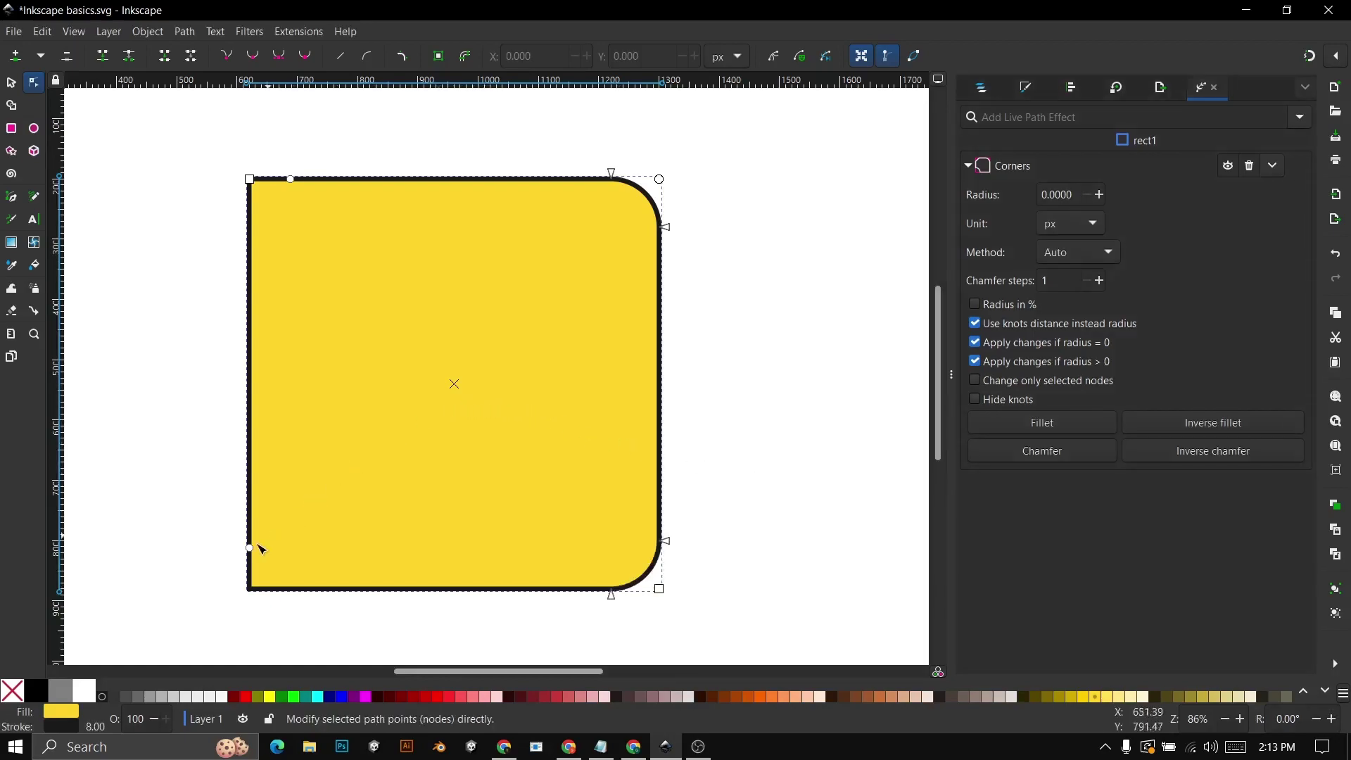
{"action": "left_click", "coordinate": [250, 548], "text": "shift"}
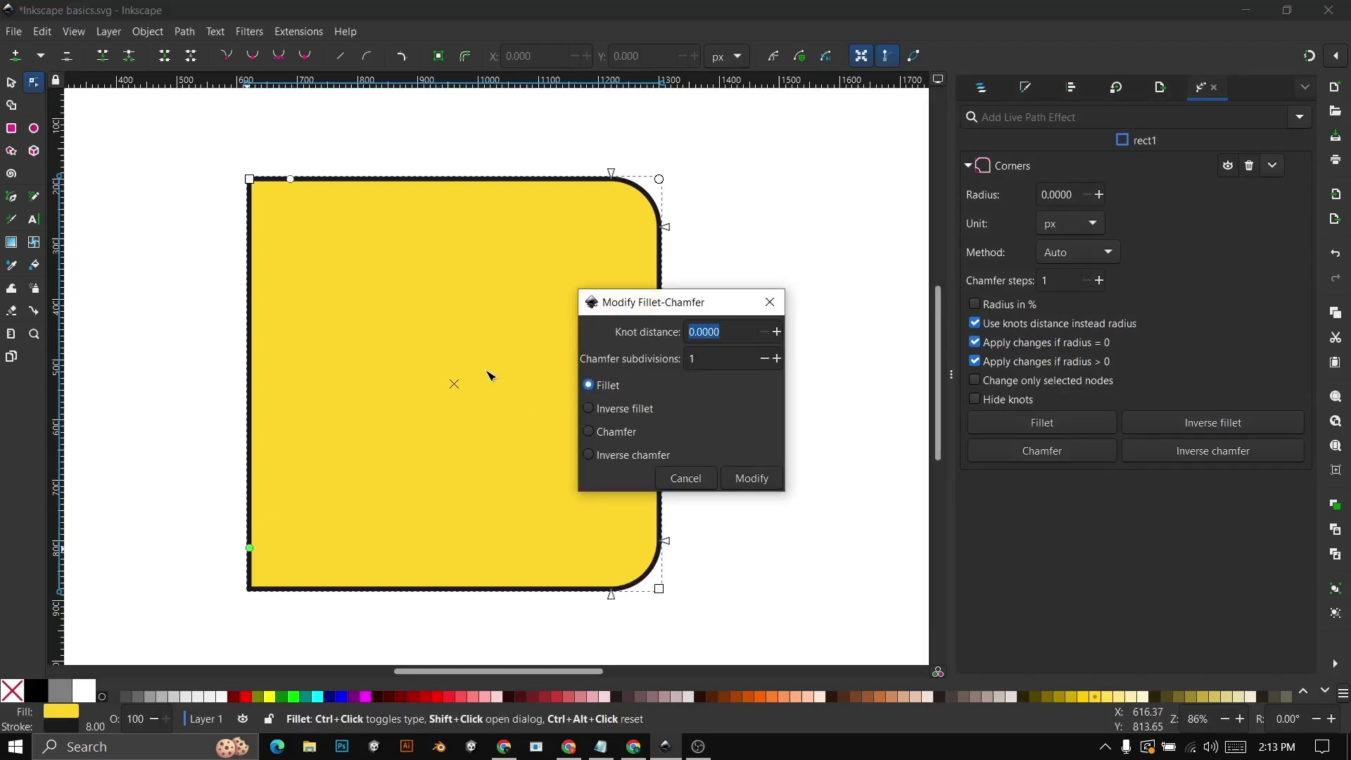
{"action": "type", "text": "80"}
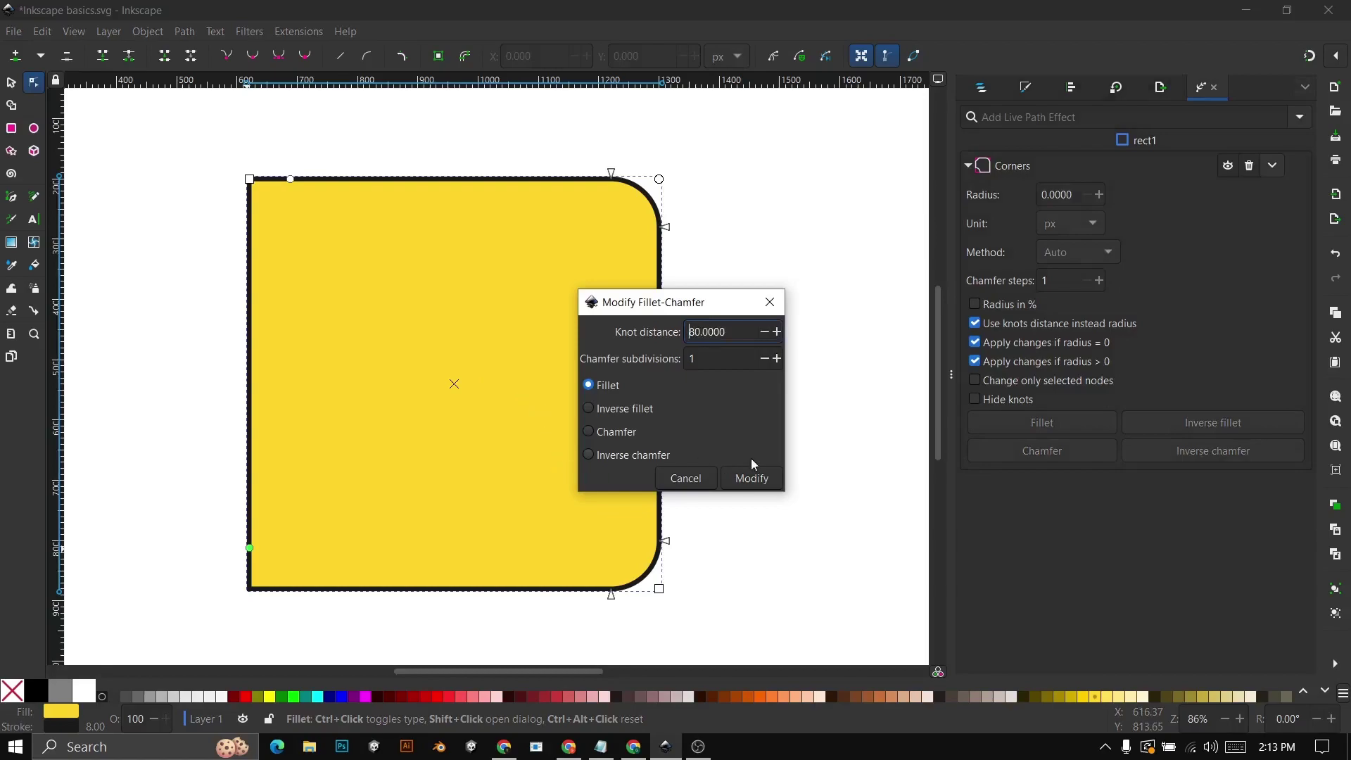
{"action": "left_click", "coordinate": [760, 482]}
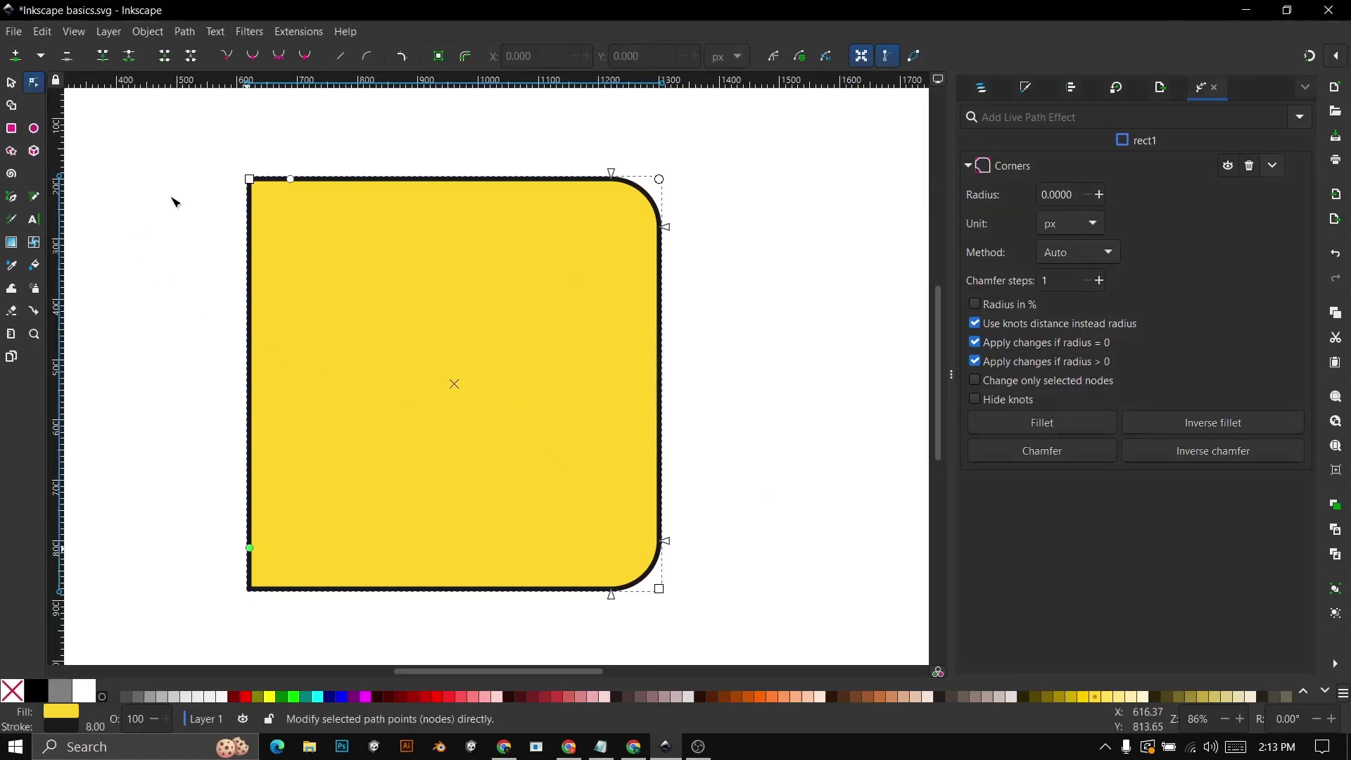
Give the top-right corner an inverse fillet with knot distance 80
{"action": "left_click", "coordinate": [261, 143]}
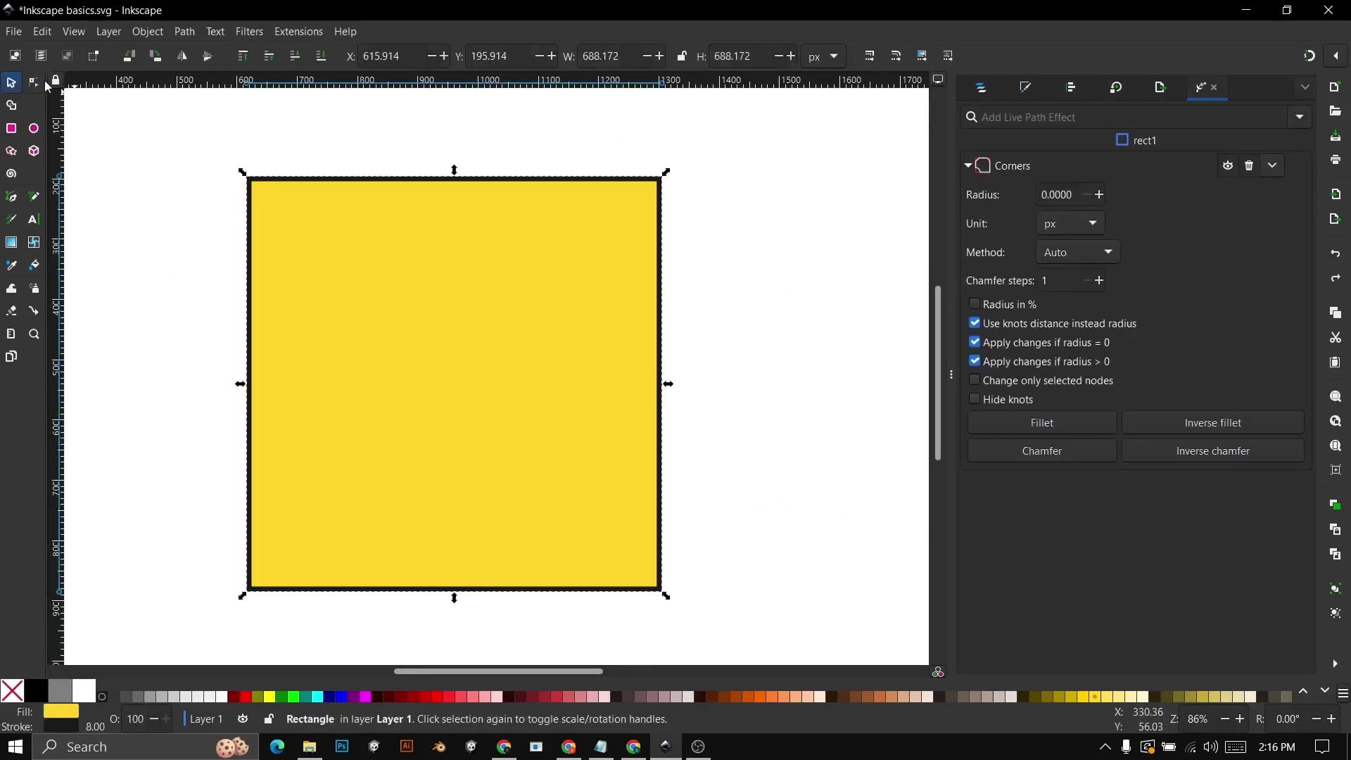
{"action": "left_click", "coordinate": [33, 82]}
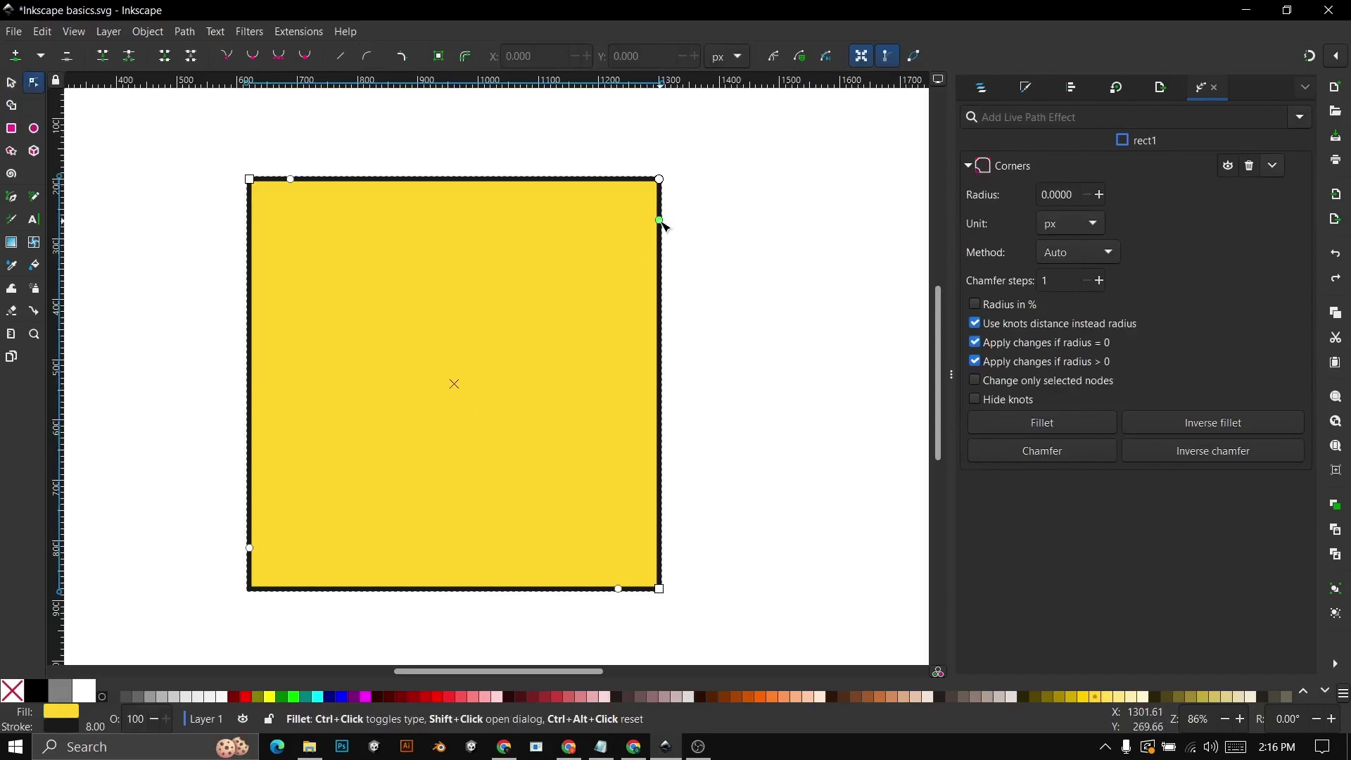
{"action": "left_click", "coordinate": [659, 220], "text": "shift"}
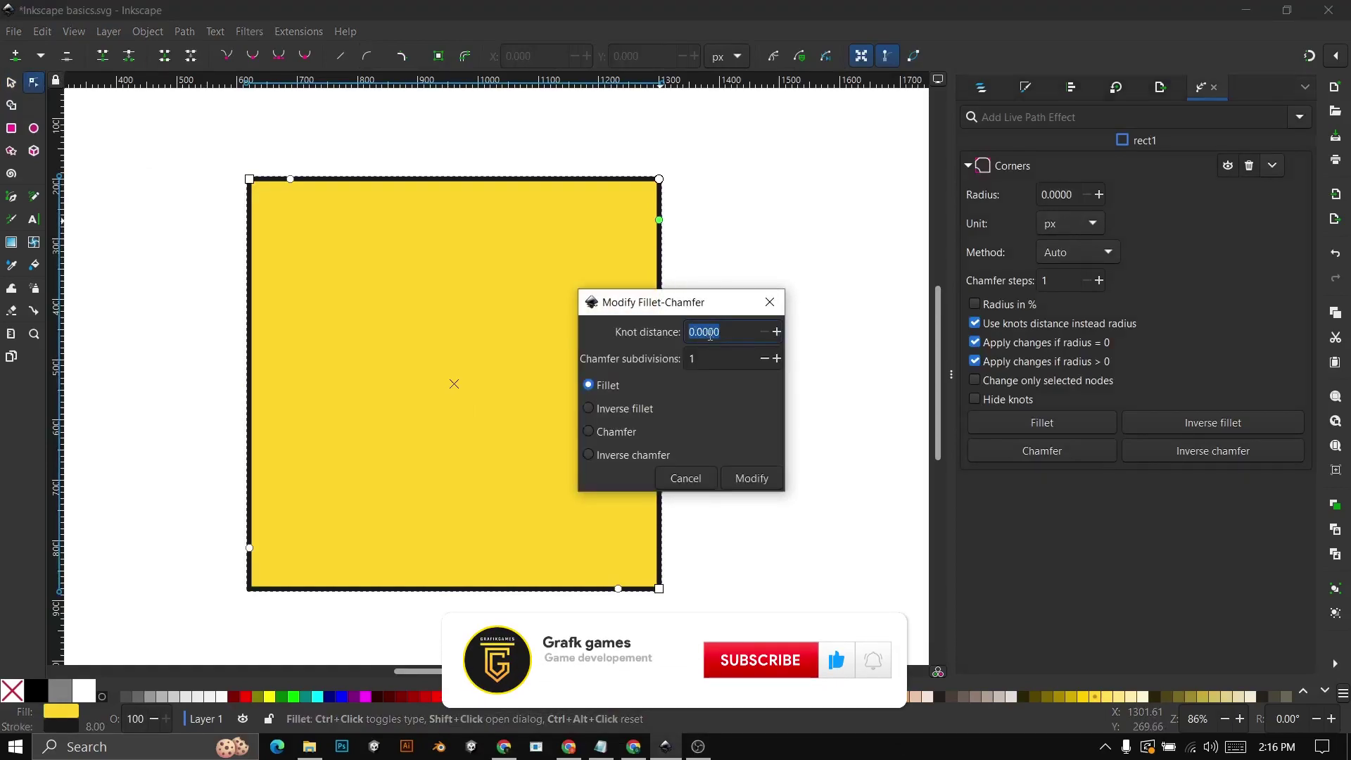
{"action": "type", "text": "80"}
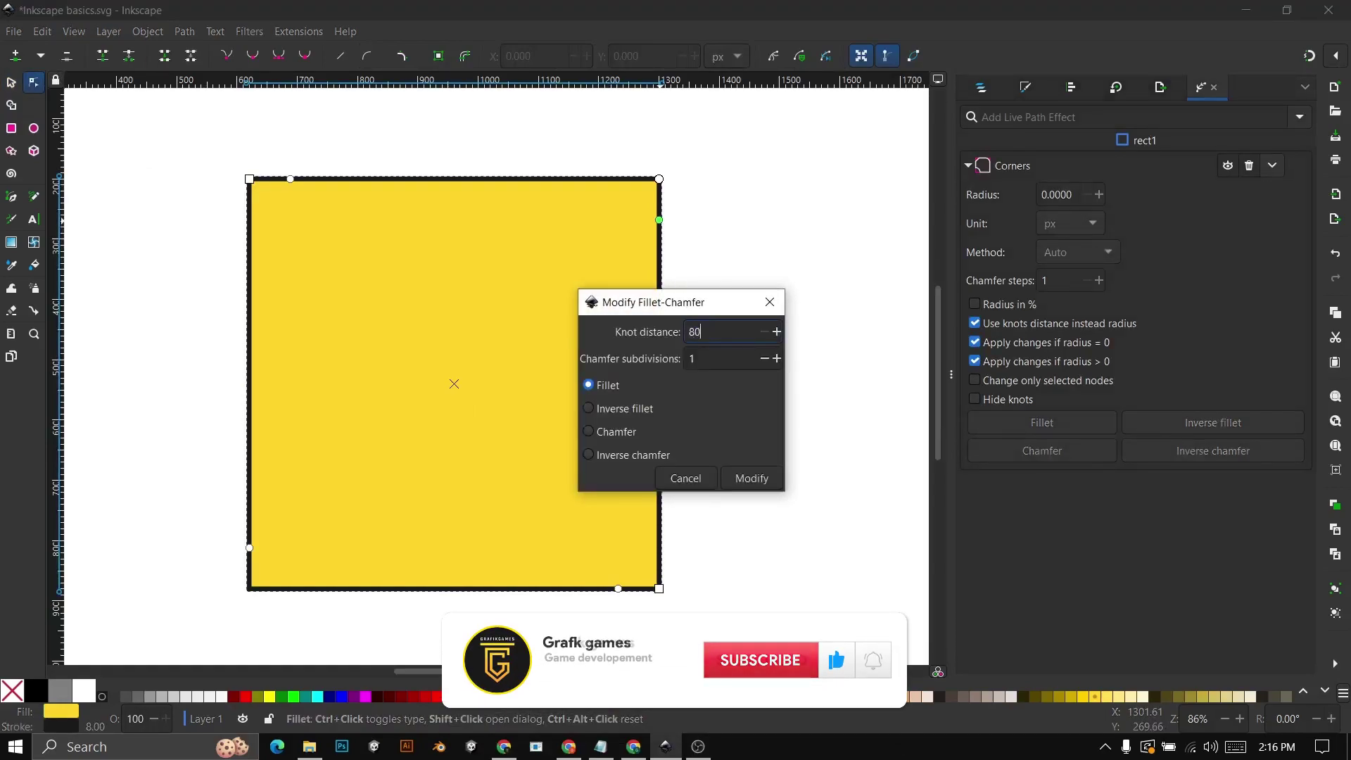
{"action": "left_click", "coordinate": [593, 411]}
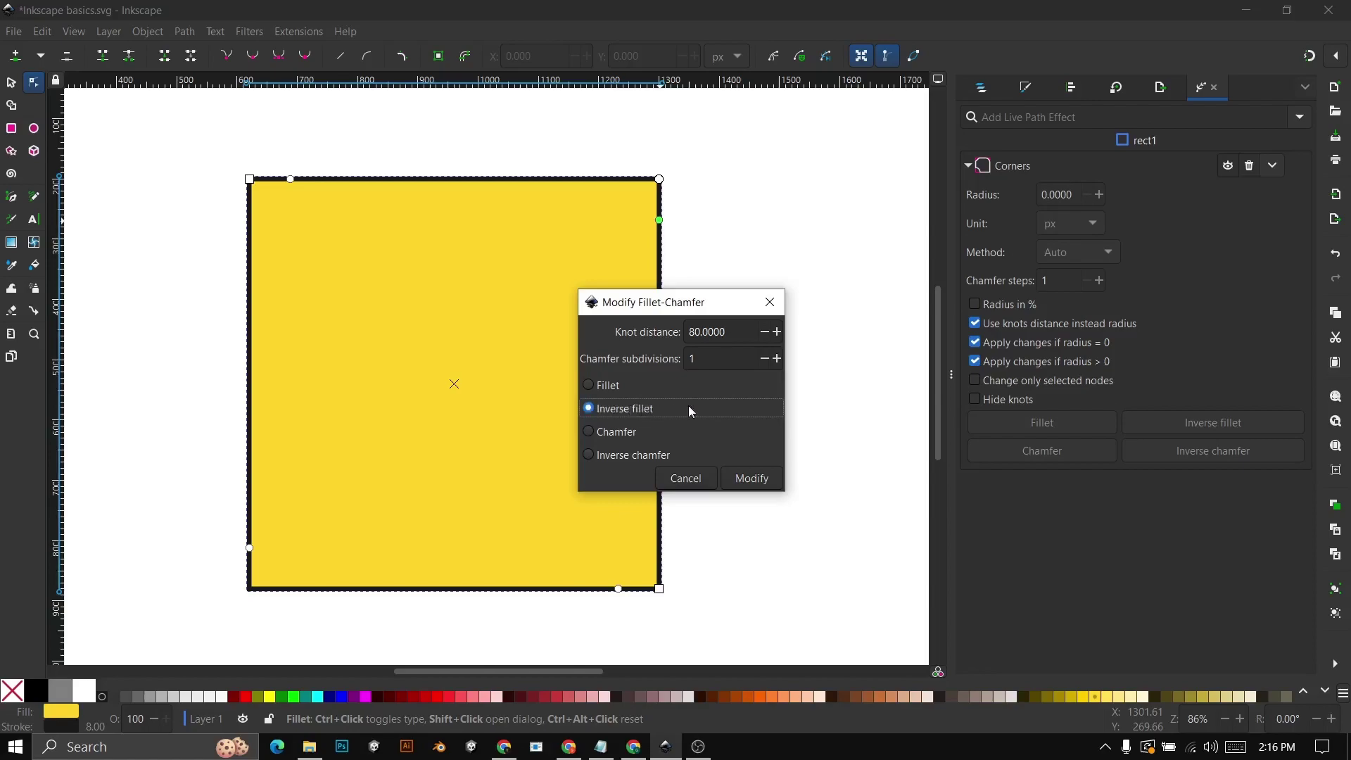
{"action": "left_click", "coordinate": [764, 478]}
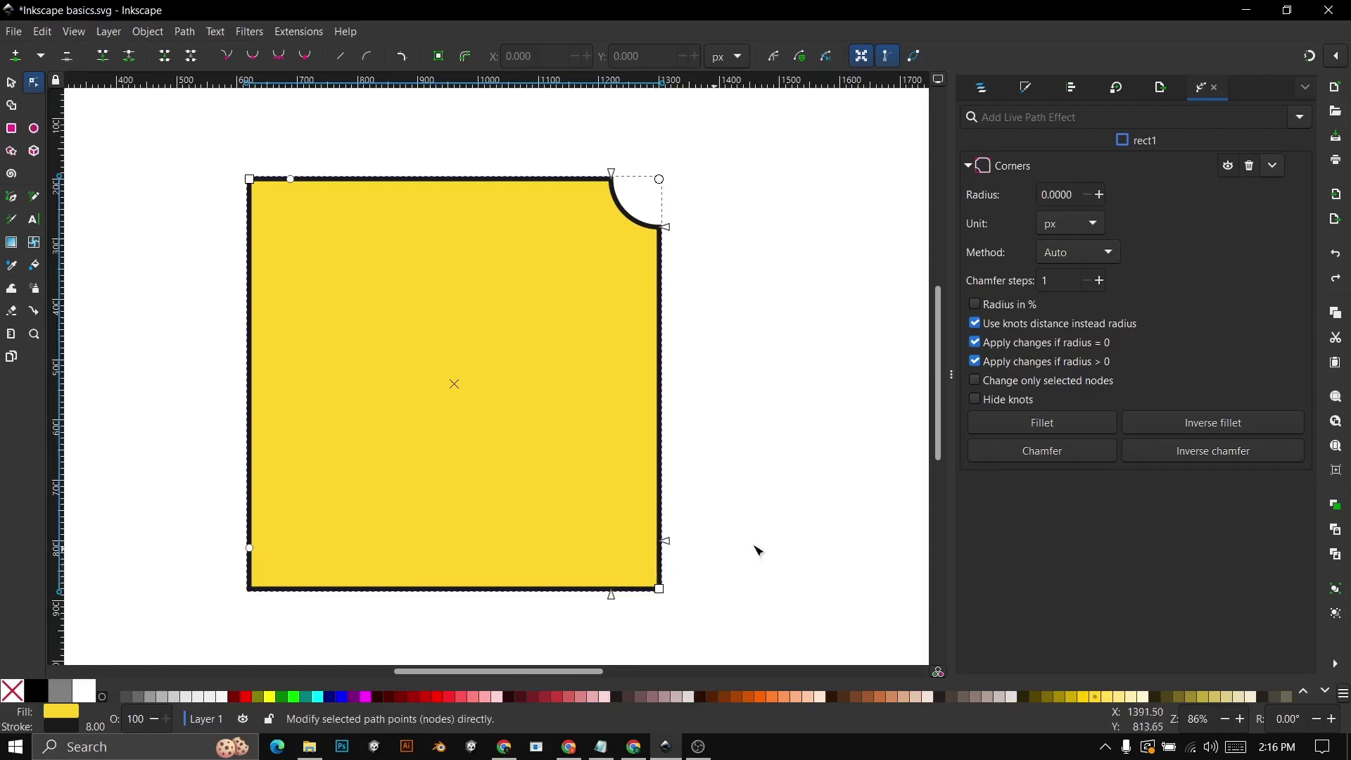
Deselect and reselect the square to preview the inverse fillet and show its corner knots
{"action": "left_click", "coordinate": [801, 547]}
{"action": "left_click", "coordinate": [657, 575]}
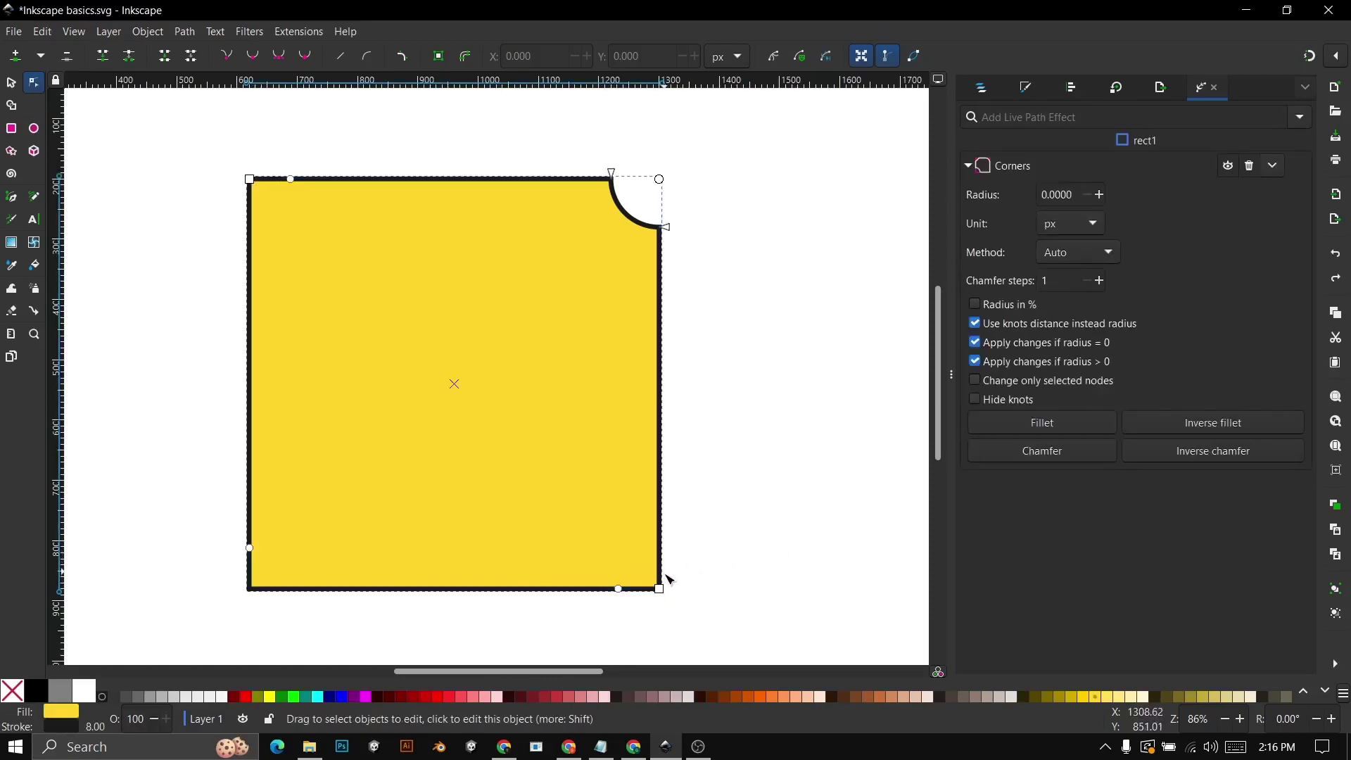
{"action": "left_click", "coordinate": [626, 593]}
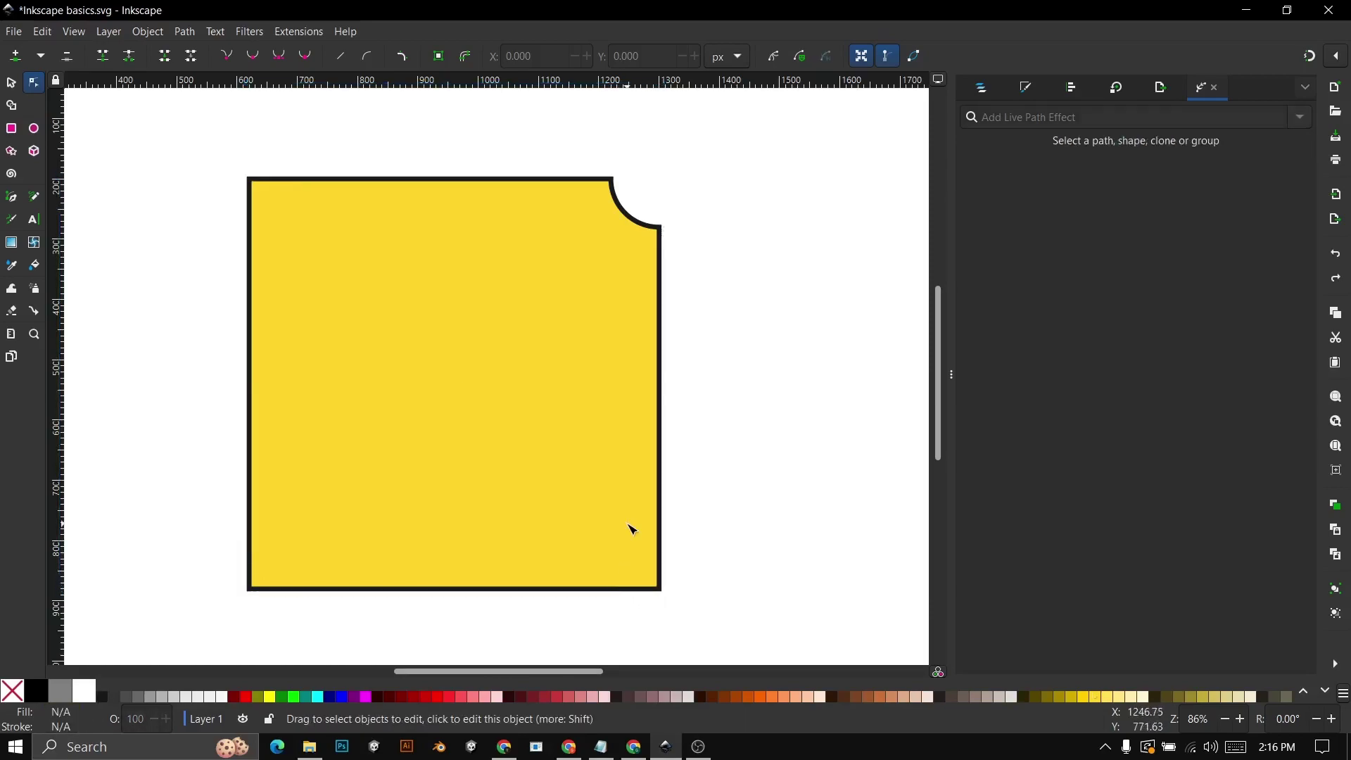
{"action": "left_click", "coordinate": [609, 593]}
Apply 80 inverse fillets to the bottom-right and bottom-left corners, then view the result
{"action": "left_click", "coordinate": [619, 589], "text": "shift"}
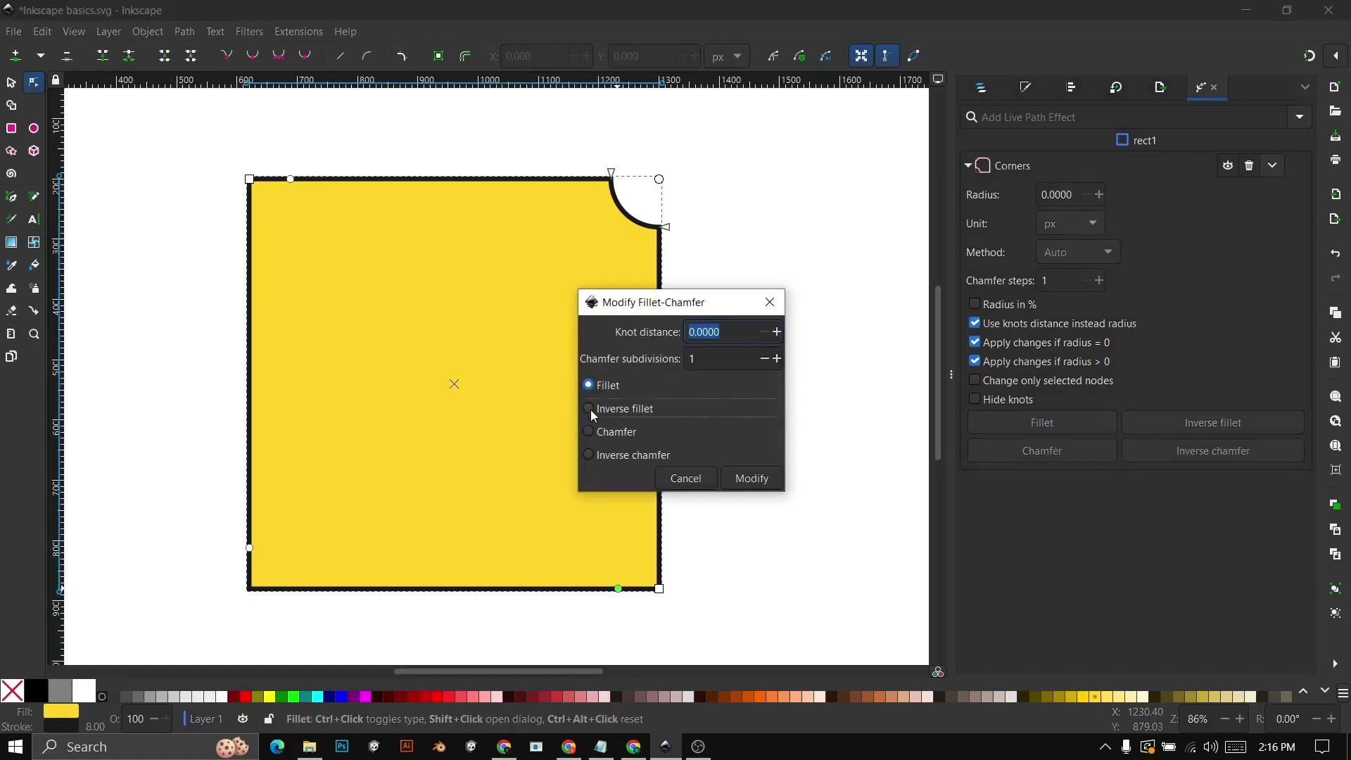
{"action": "left_click", "coordinate": [589, 409]}
{"action": "left_click_drag", "start_coordinate": [723, 341], "coordinate": [694, 339]}
{"action": "type", "text": "80"}
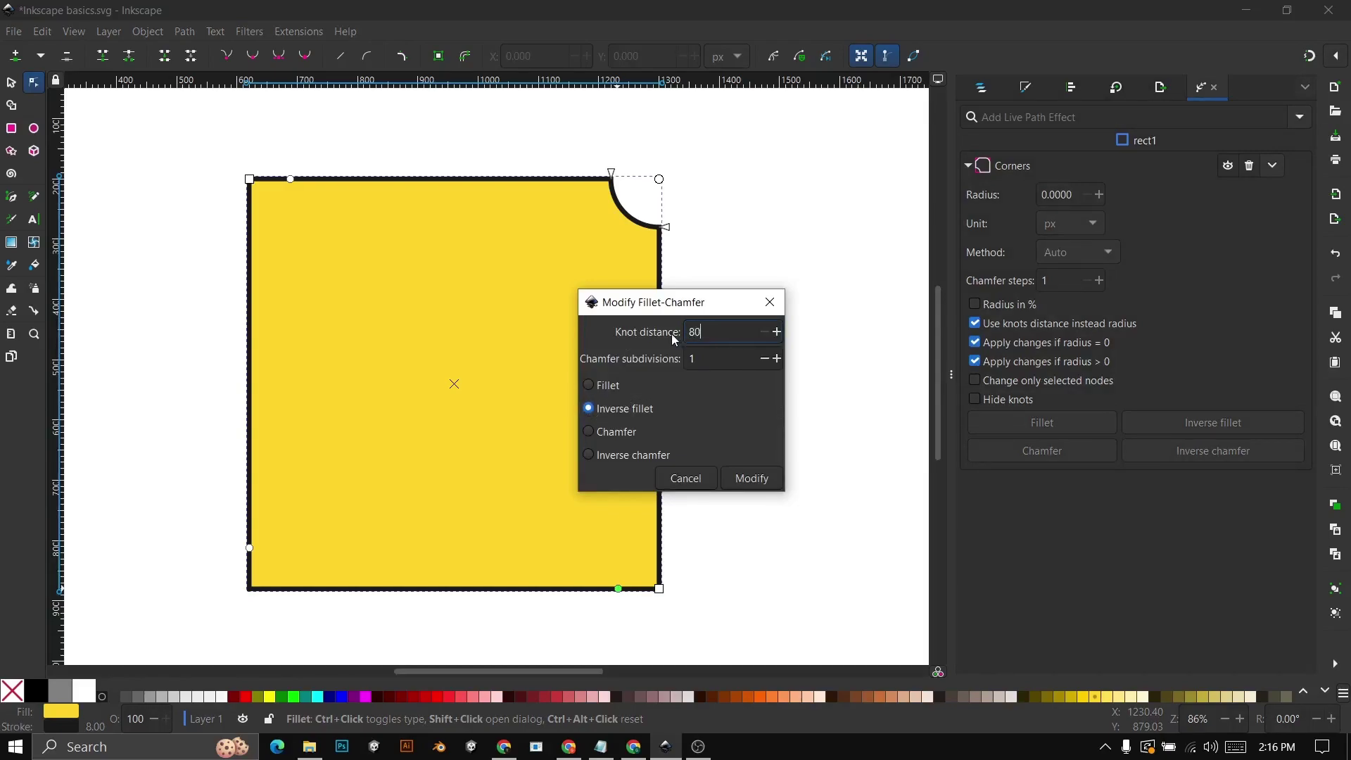
{"action": "left_click", "coordinate": [752, 478]}
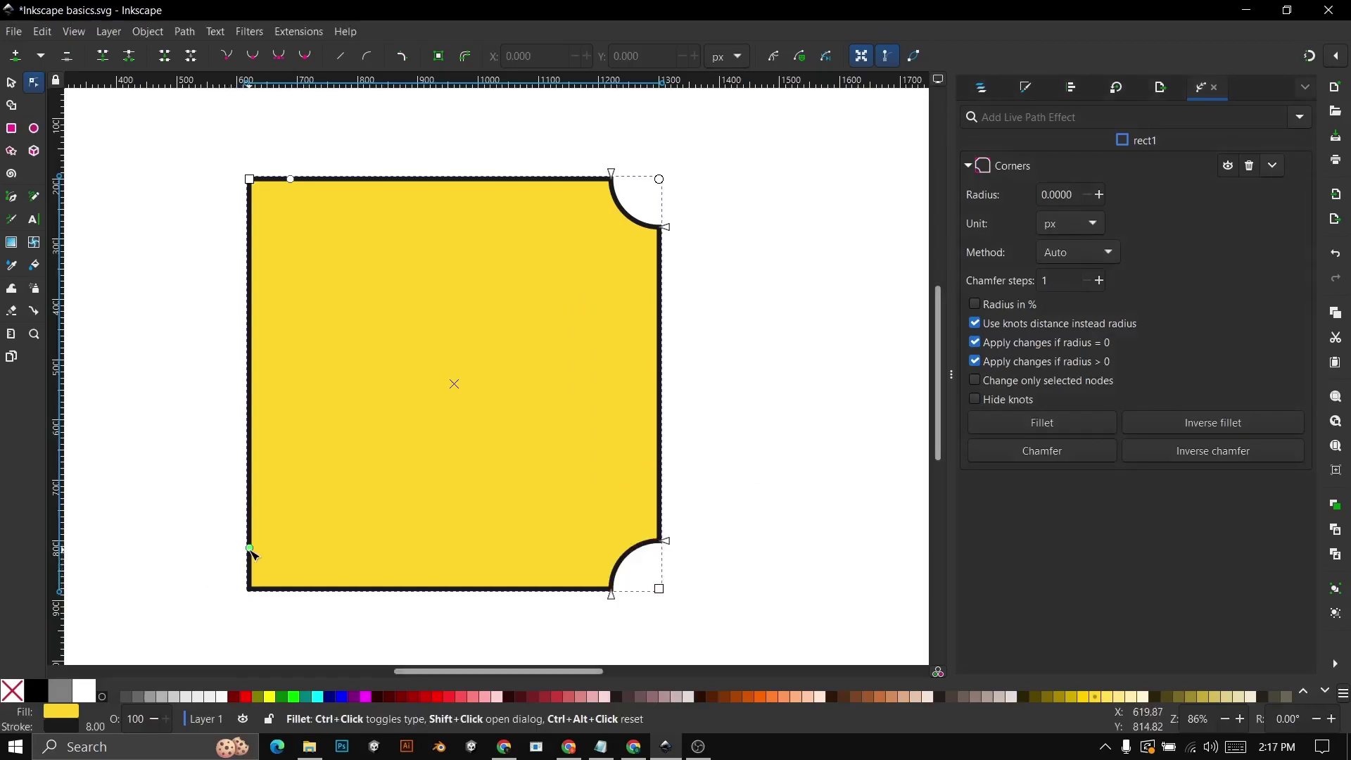
{"action": "left_click", "coordinate": [250, 548], "text": "shift"}
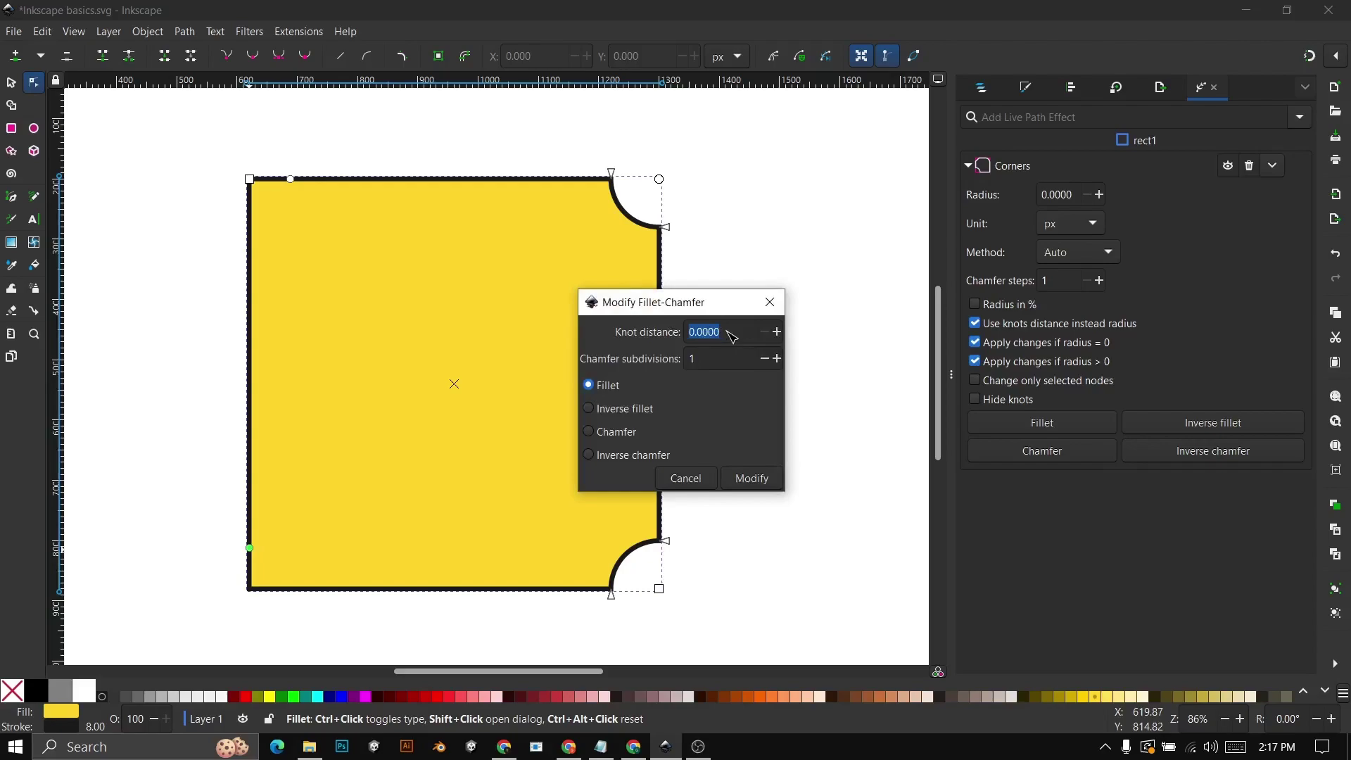
{"action": "type", "text": "80"}
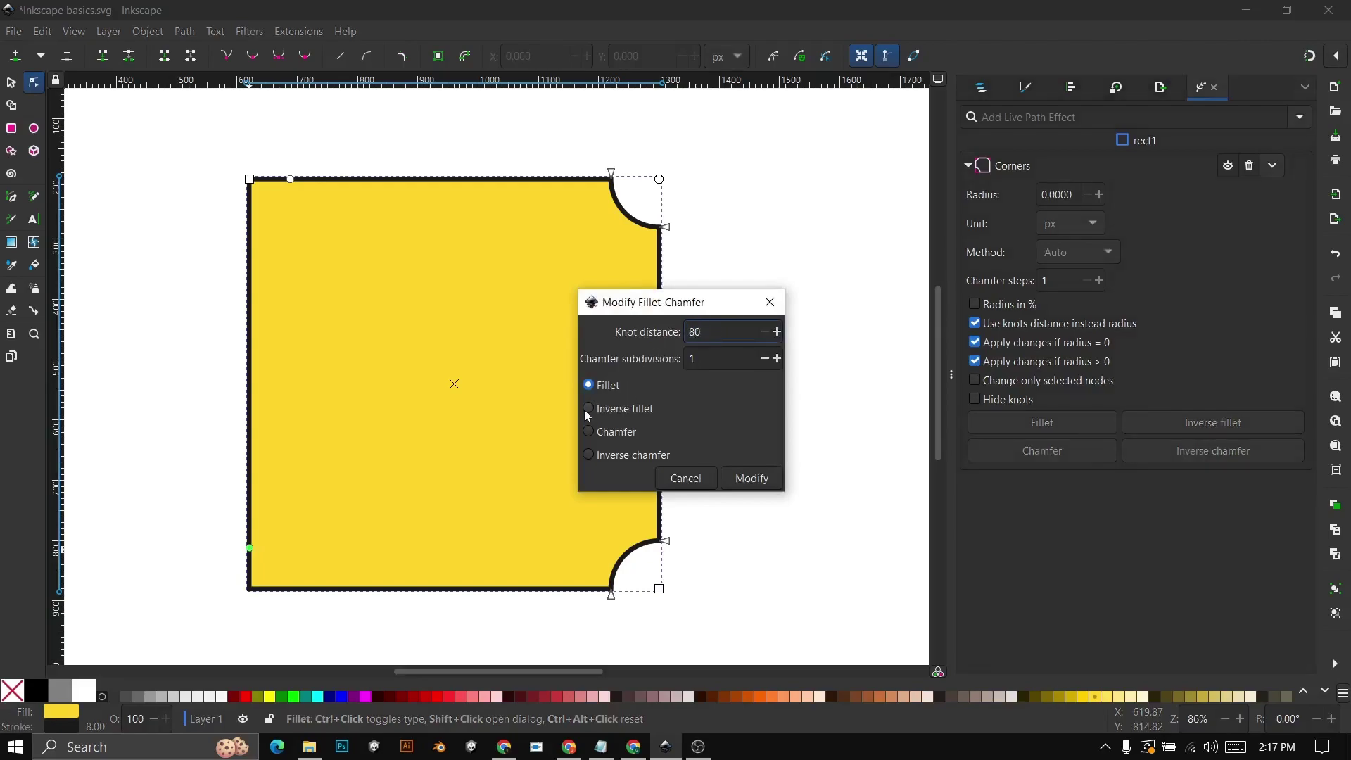
{"action": "left_click", "coordinate": [619, 409]}
{"action": "left_click", "coordinate": [759, 473]}
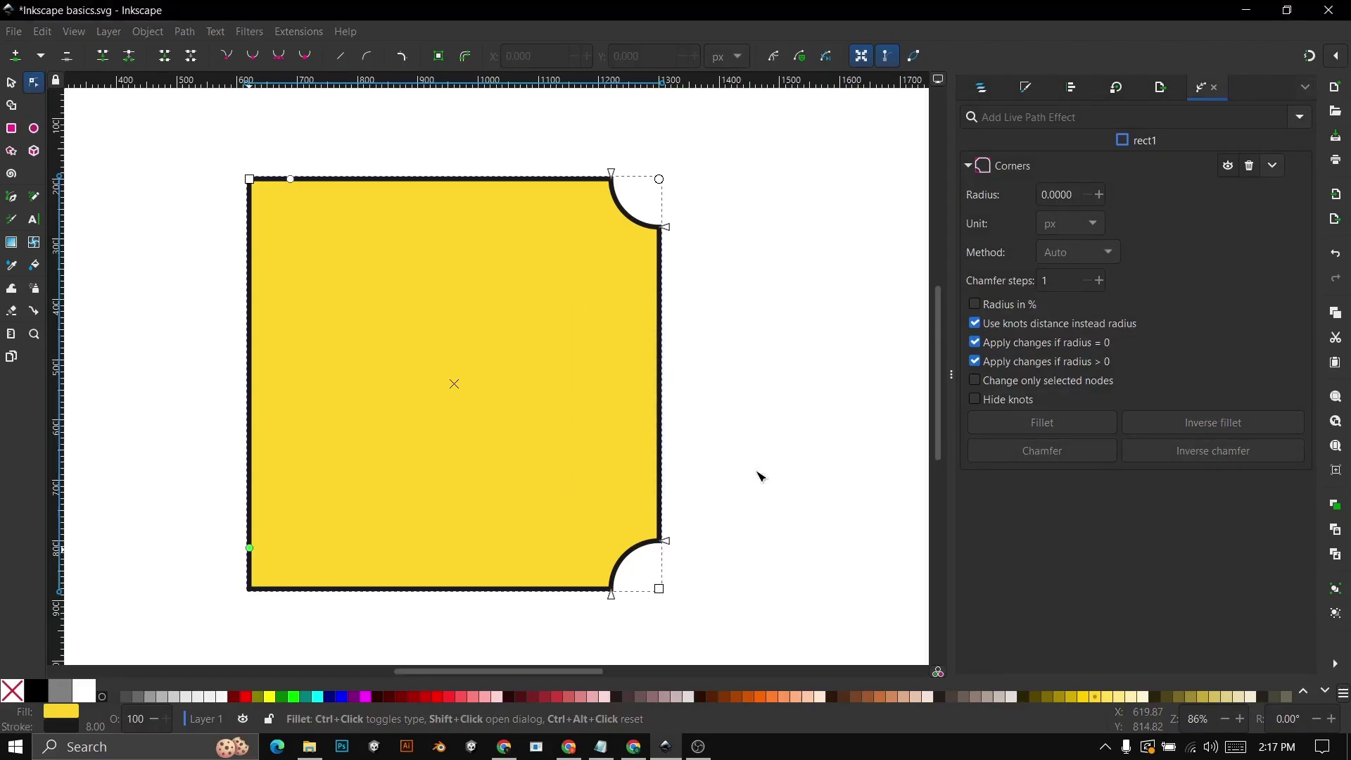
{"action": "left_click", "coordinate": [760, 477]}
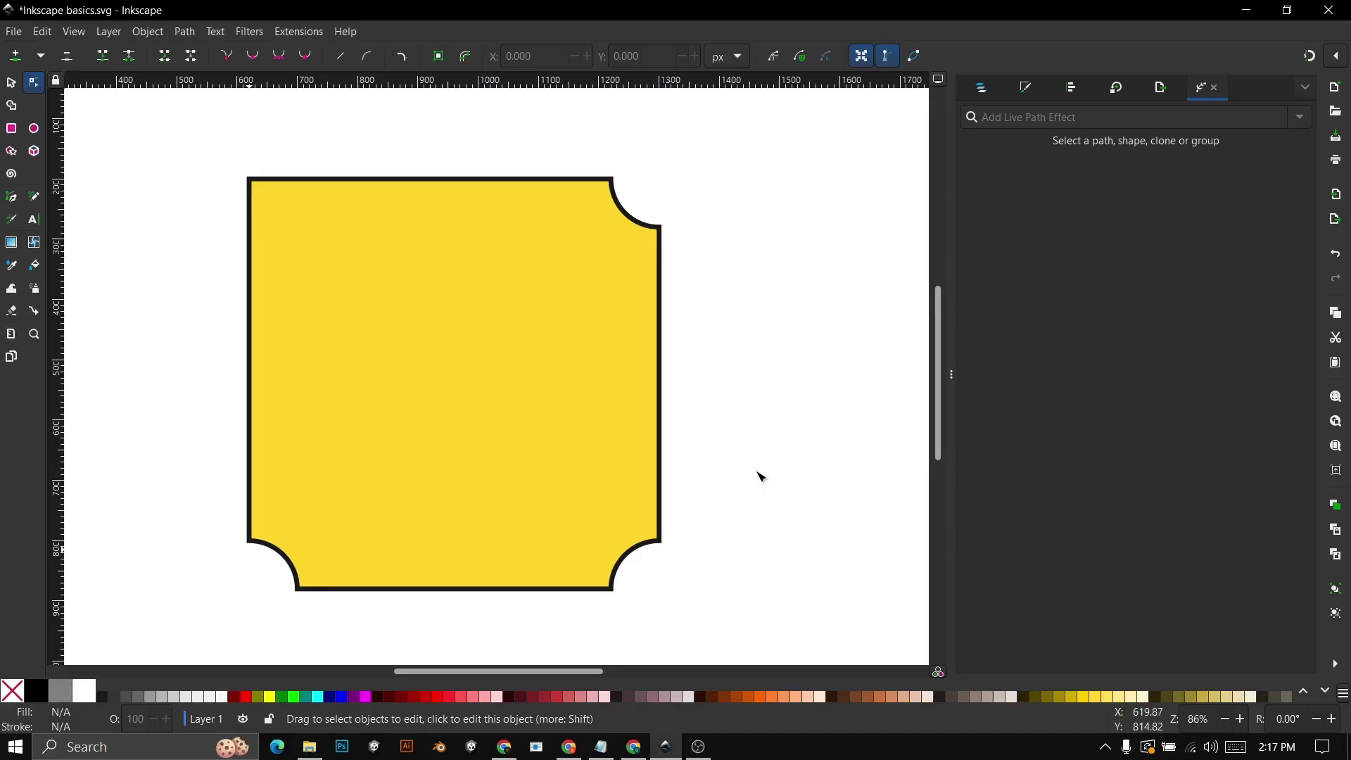
Undo the inverse fillets with Ctrl+Z and reselect the square in the Node tool
{"action": "key", "text": "ctrl+z"}
{"action": "key", "text": "ctrl+z"}
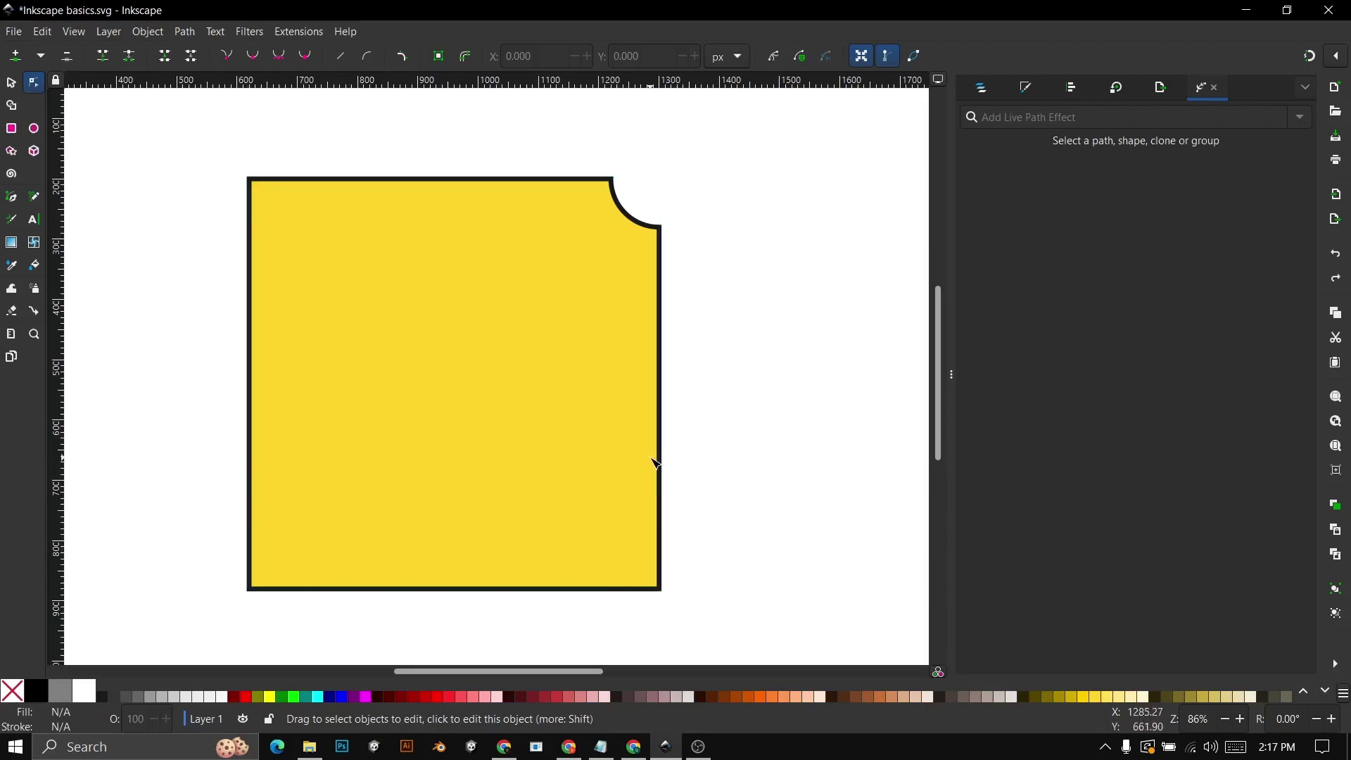
{"action": "key", "text": "ctrl+z"}
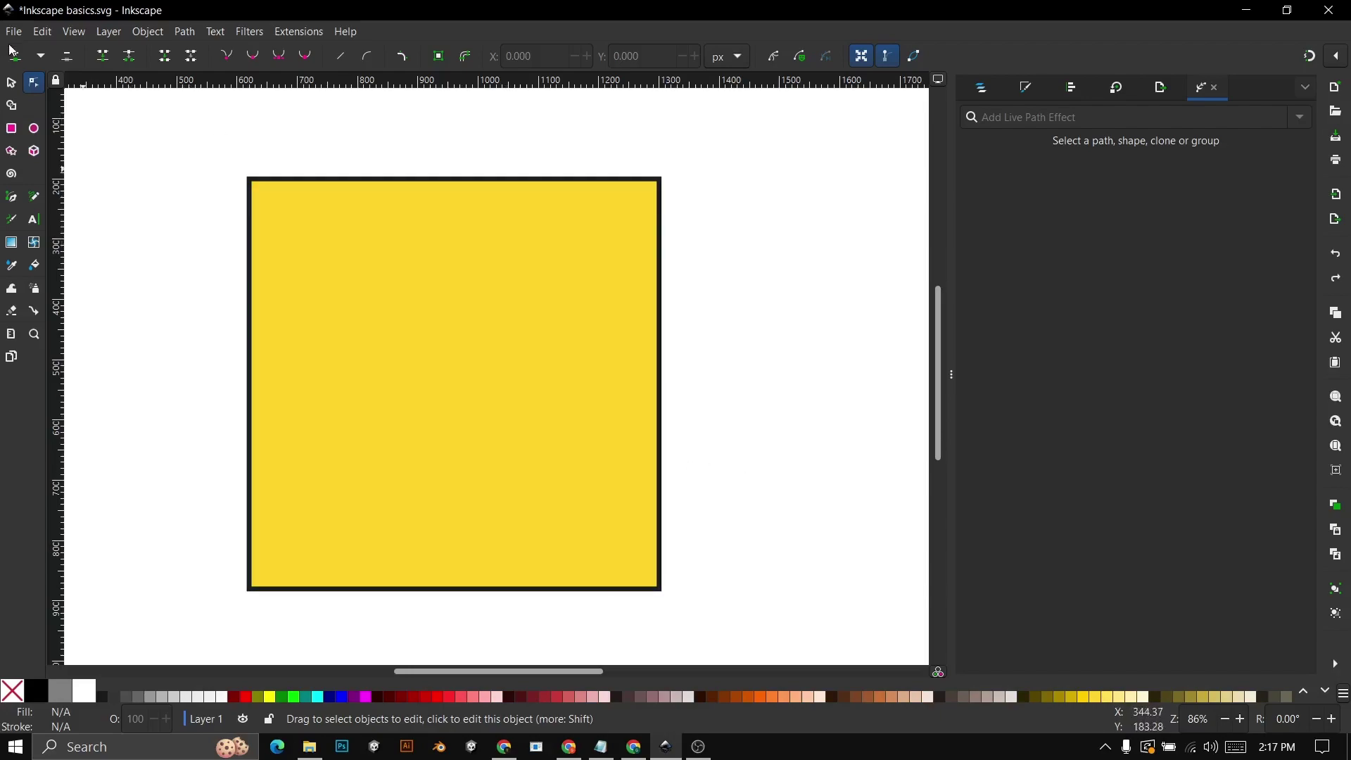
{"action": "left_click", "coordinate": [13, 83]}
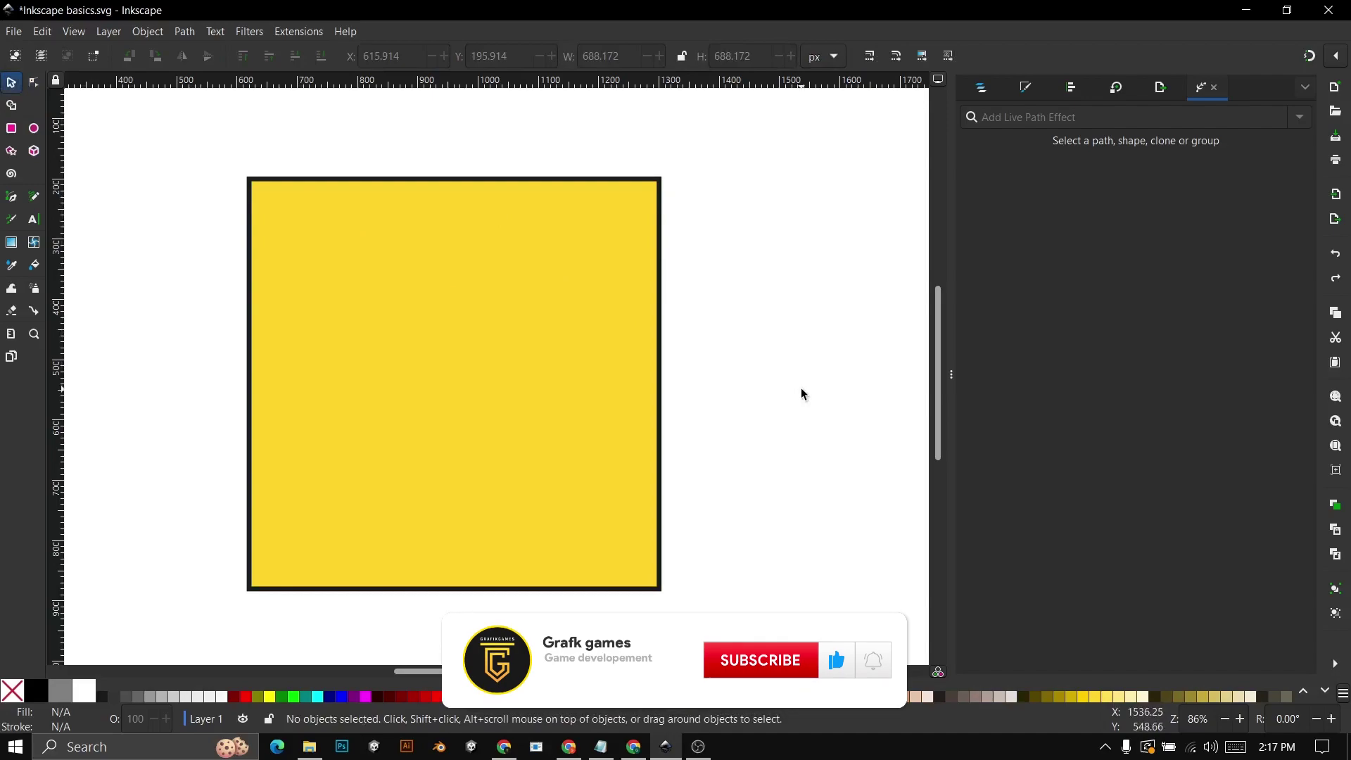
{"action": "left_click", "coordinate": [567, 365]}
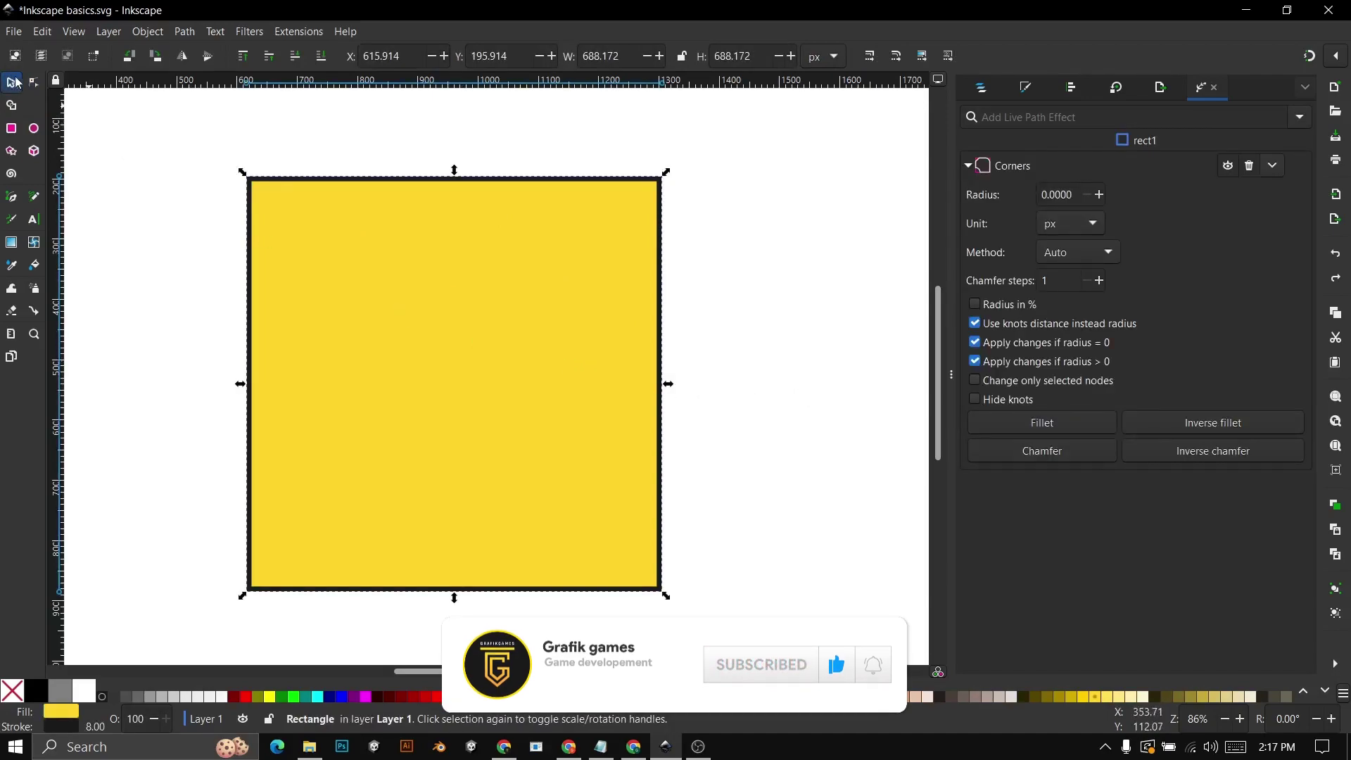
{"action": "left_click", "coordinate": [35, 83]}
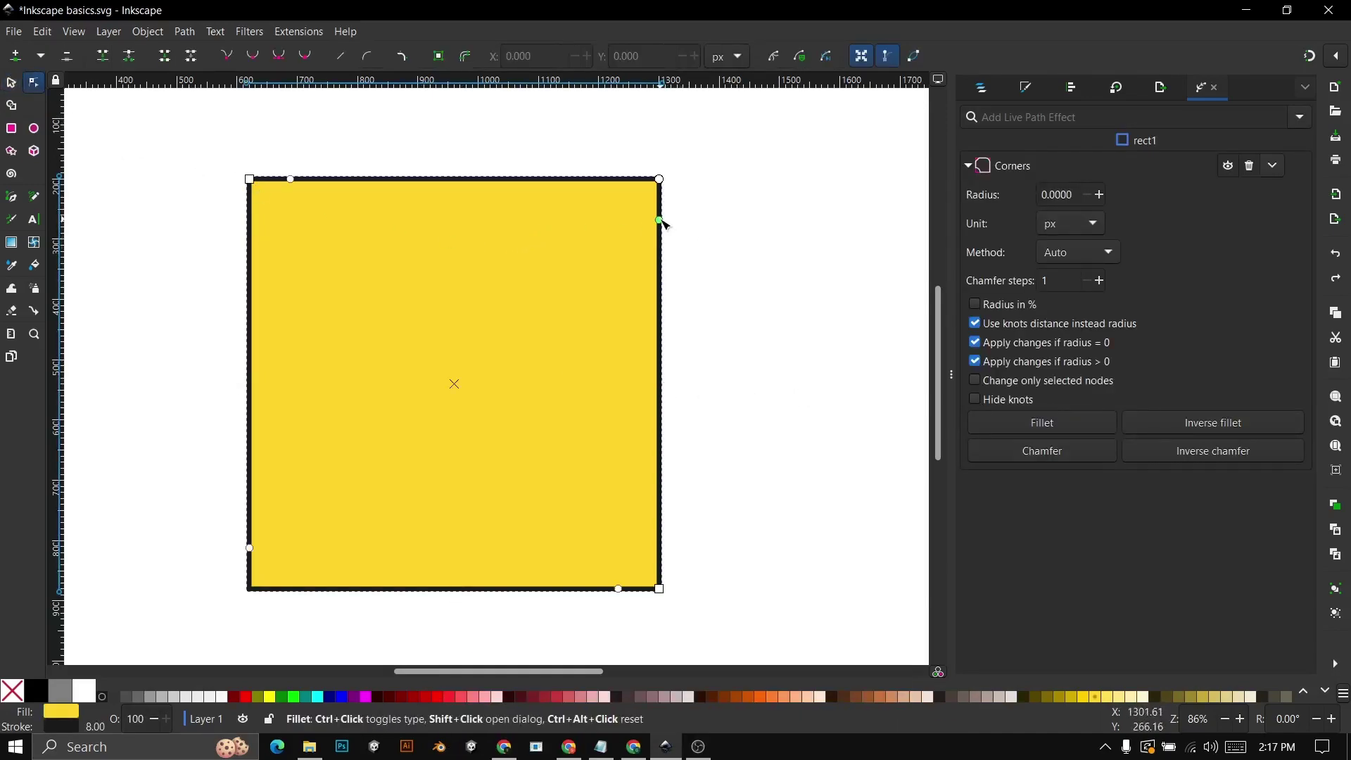
Chamfer the top-right corner with a knot distance of 80
{"action": "left_click", "coordinate": [659, 220], "text": "shift"}
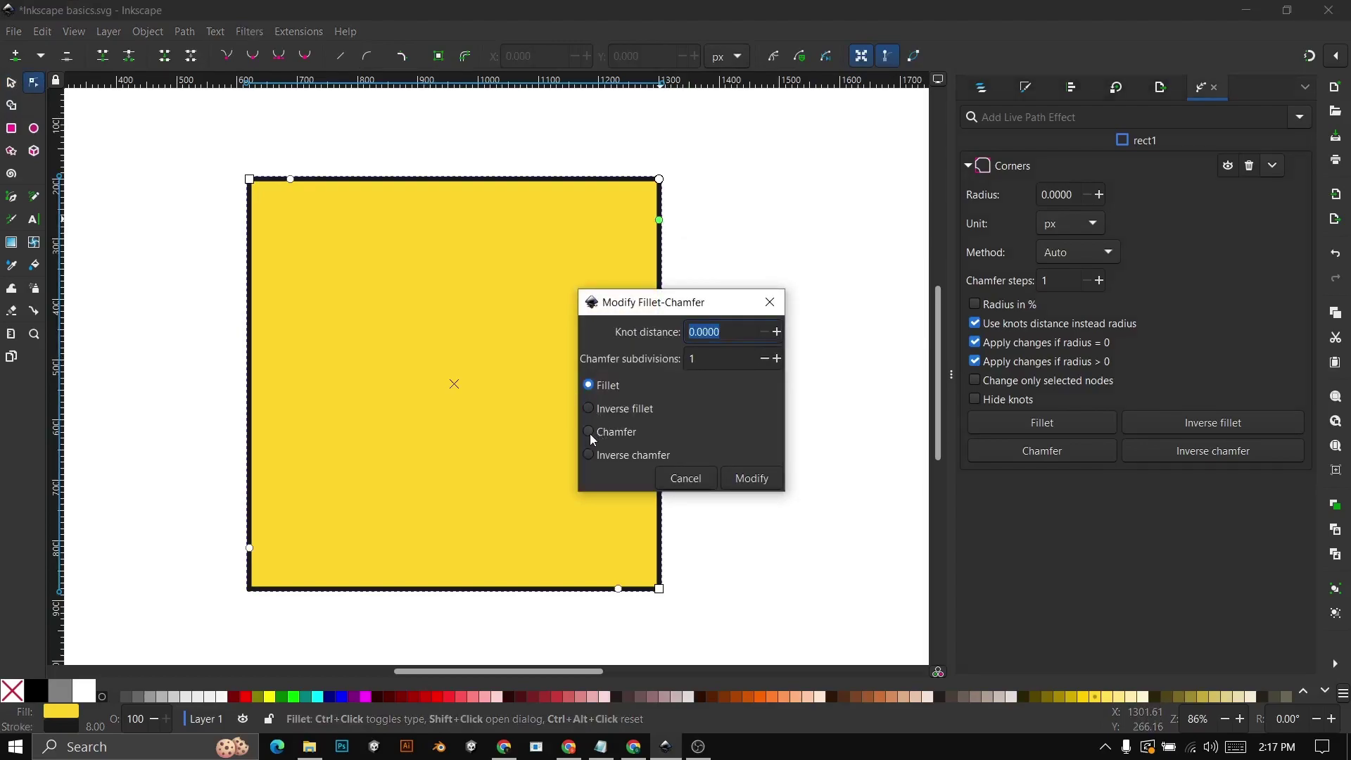
{"action": "left_click", "coordinate": [595, 433]}
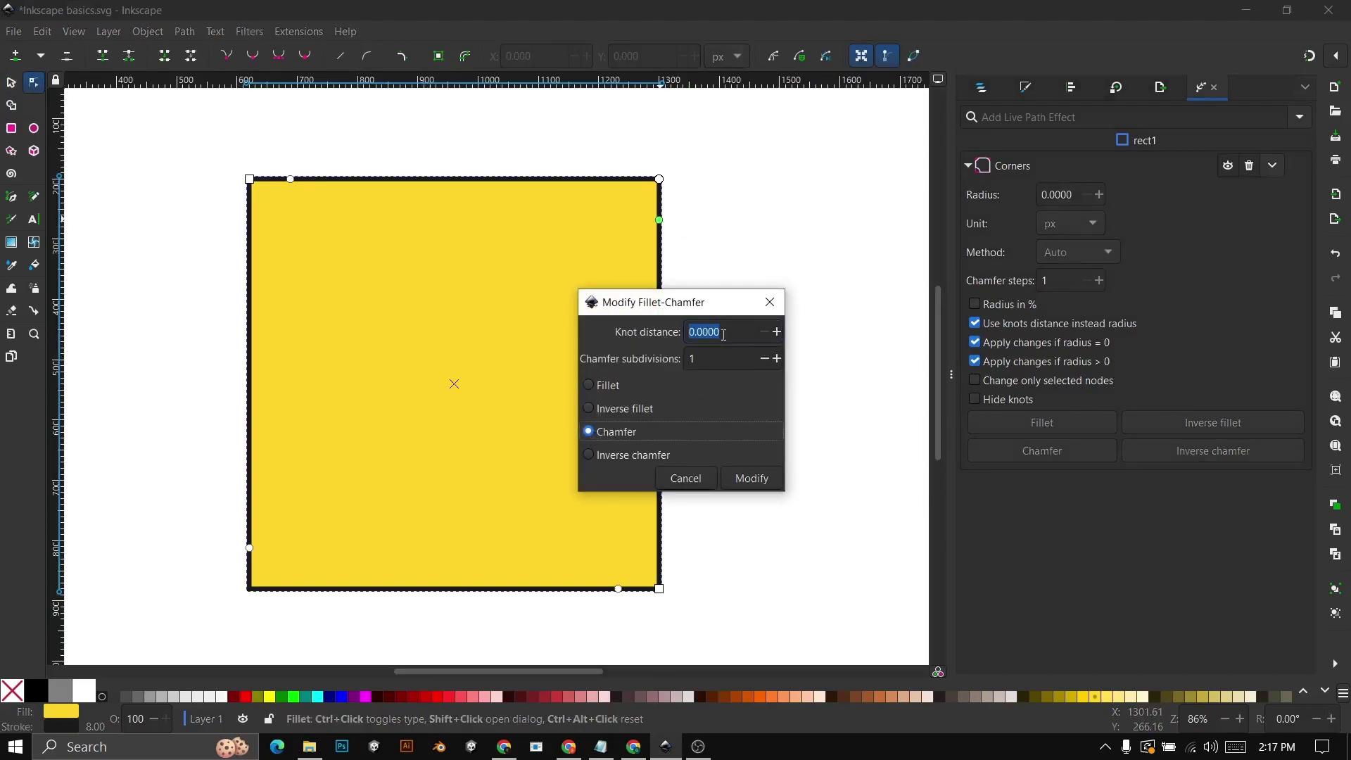
{"action": "double_click", "coordinate": [724, 335]}
{"action": "type", "text": "8"}
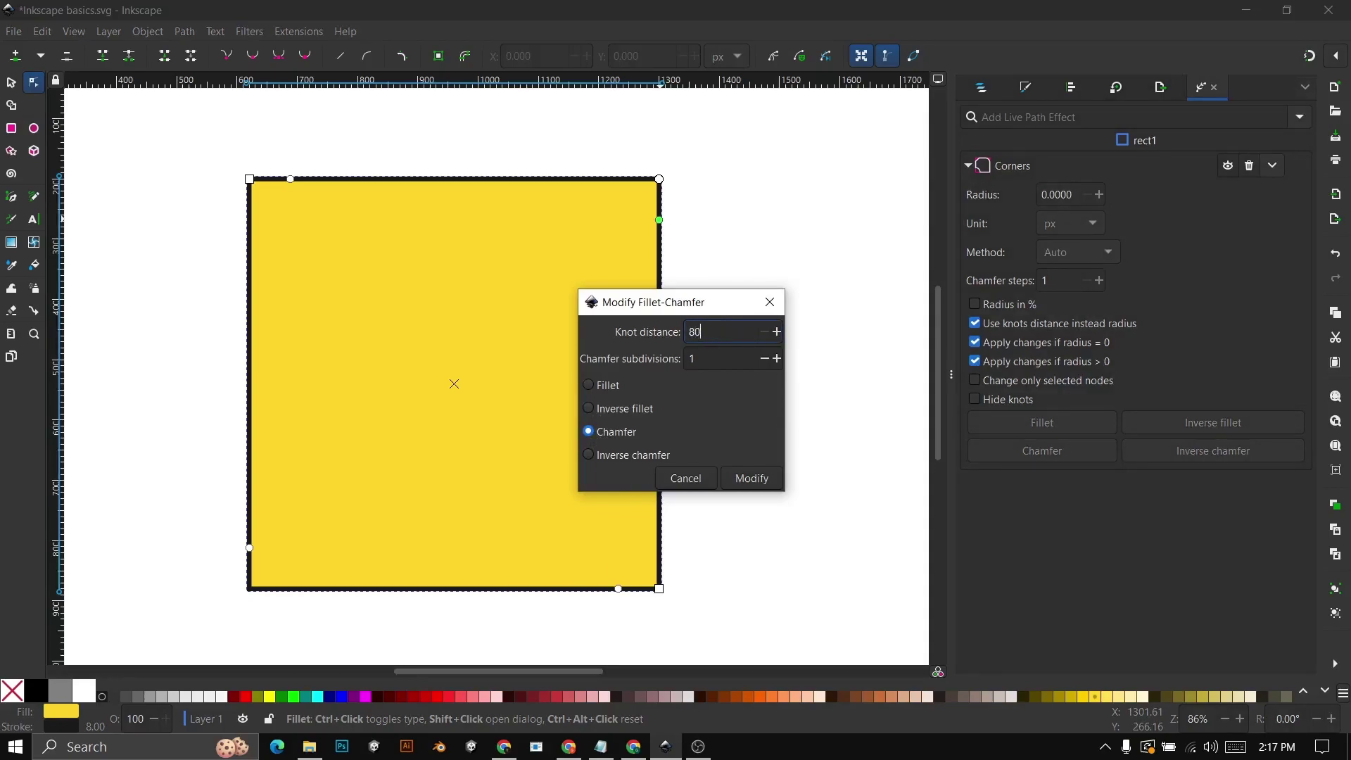
{"action": "left_click", "coordinate": [775, 478]}
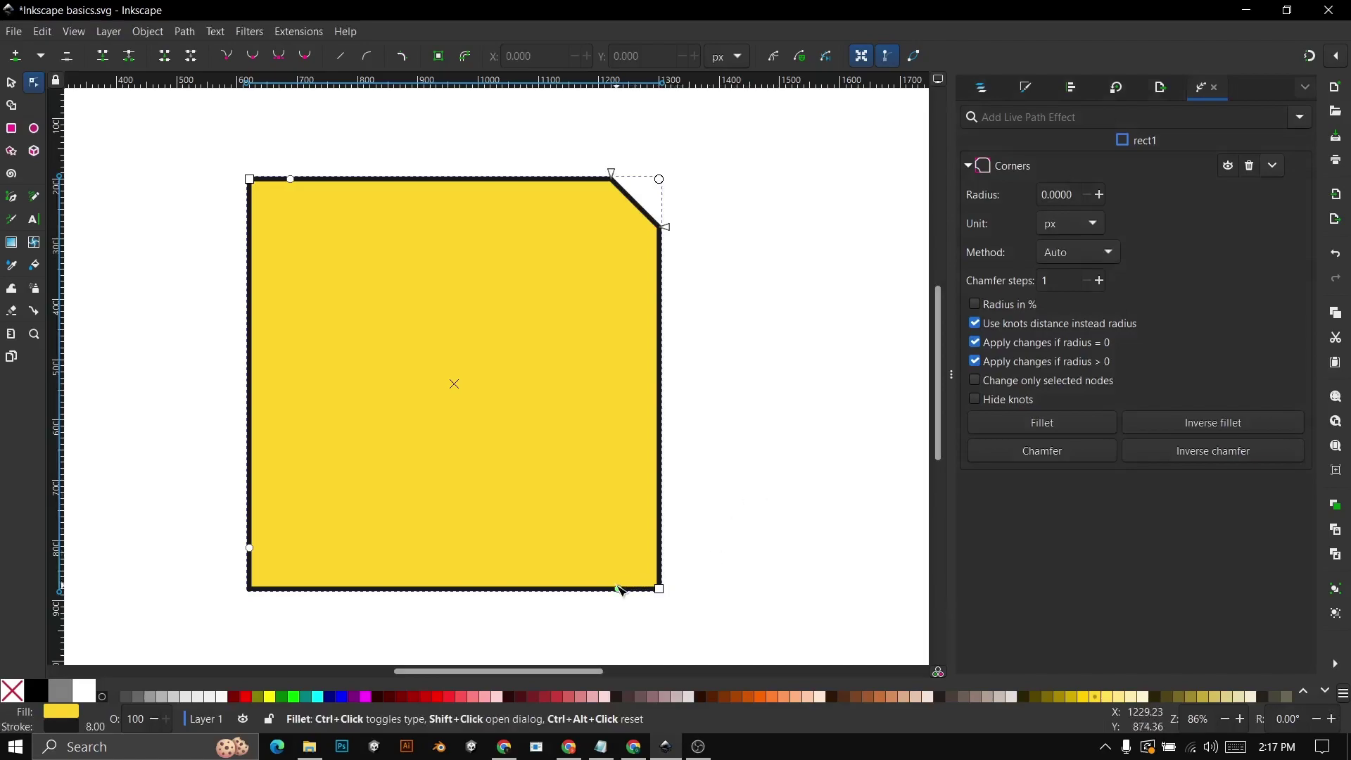
Chamfer the bottom-right and bottom-left corners at knot distance 80, then deselect to view
{"action": "left_click", "coordinate": [618, 588], "text": "shift"}
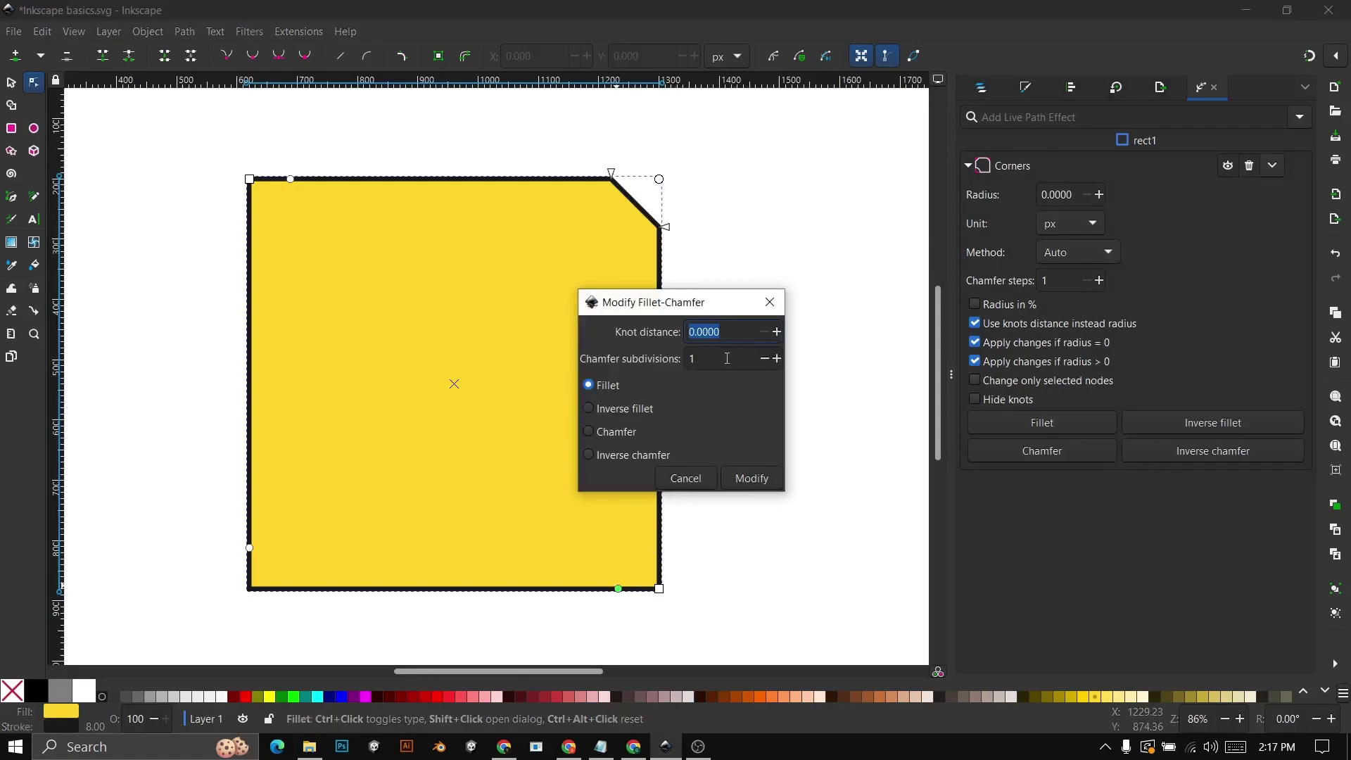
{"action": "type", "text": "80"}
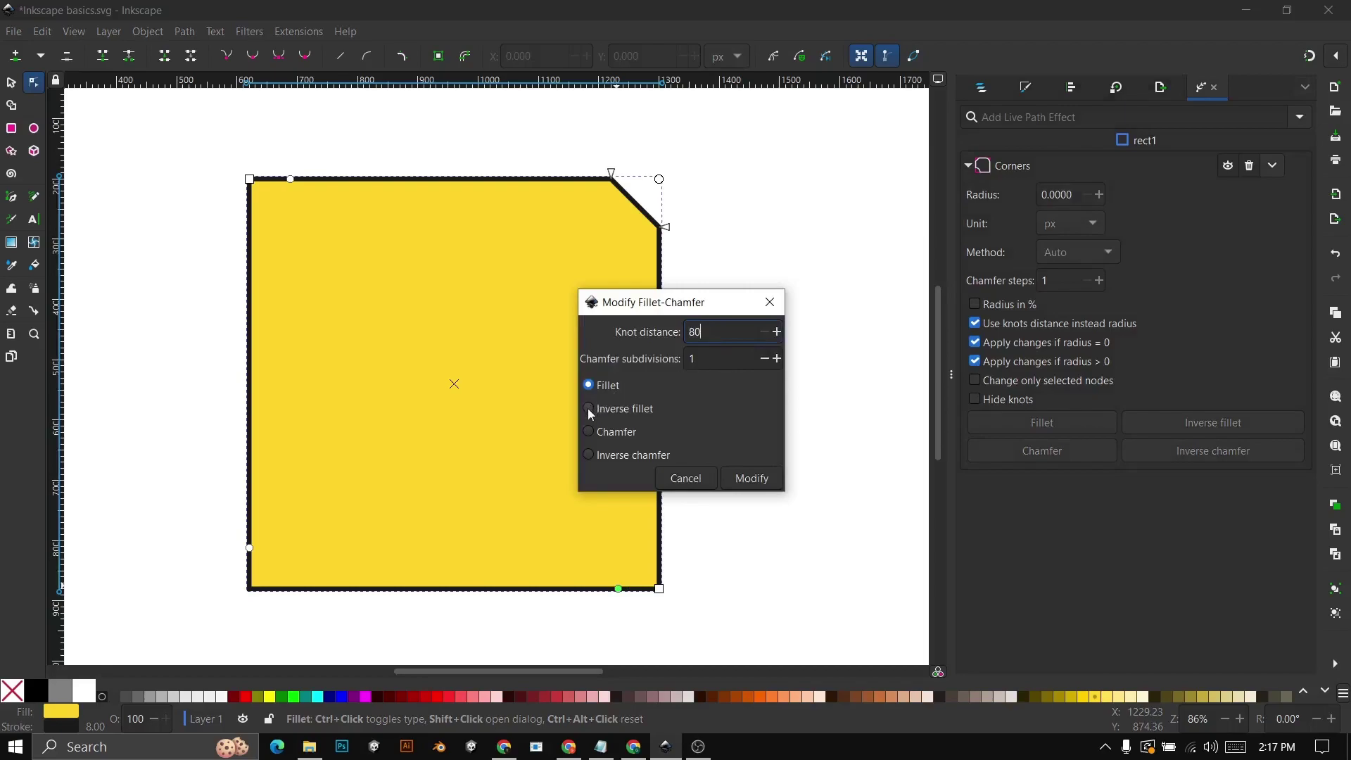
{"action": "left_click", "coordinate": [589, 432]}
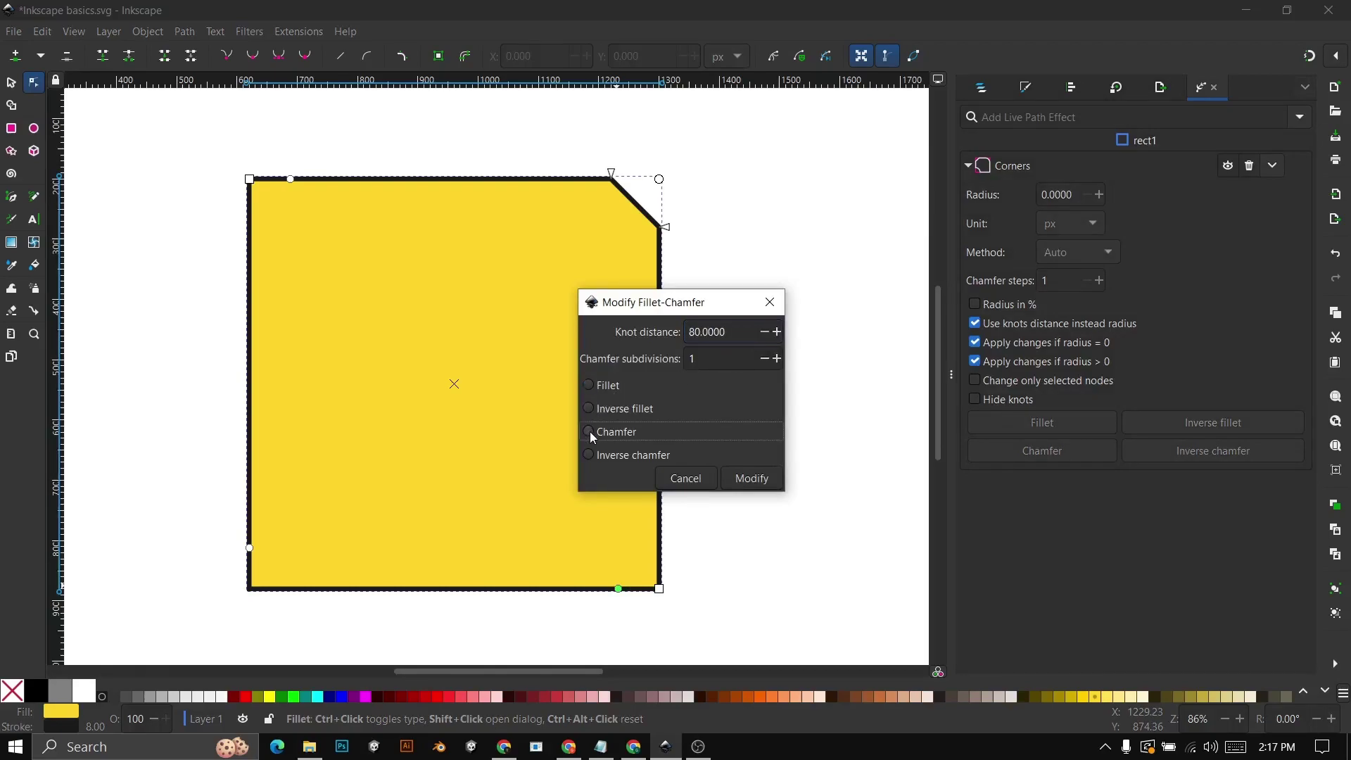
{"action": "left_click", "coordinate": [751, 479]}
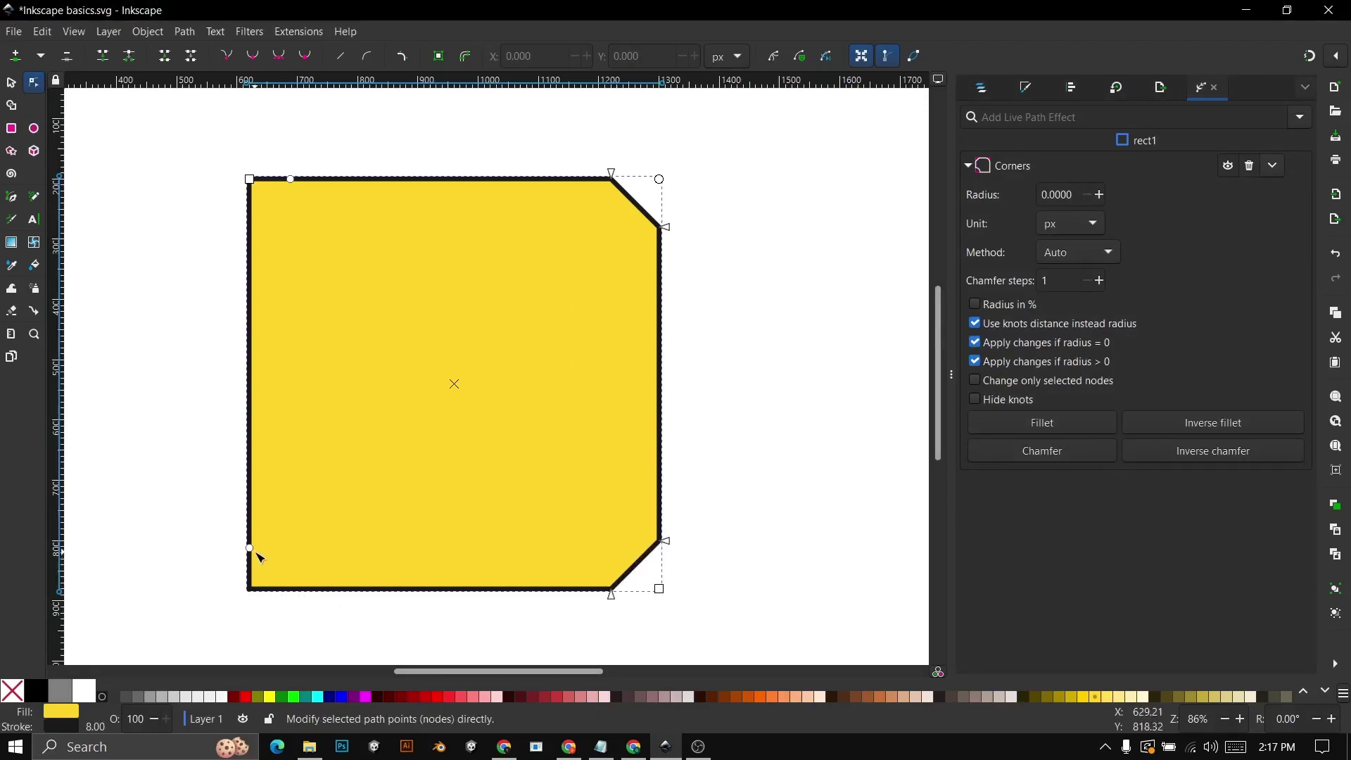
{"action": "left_click", "coordinate": [250, 548], "text": "shift"}
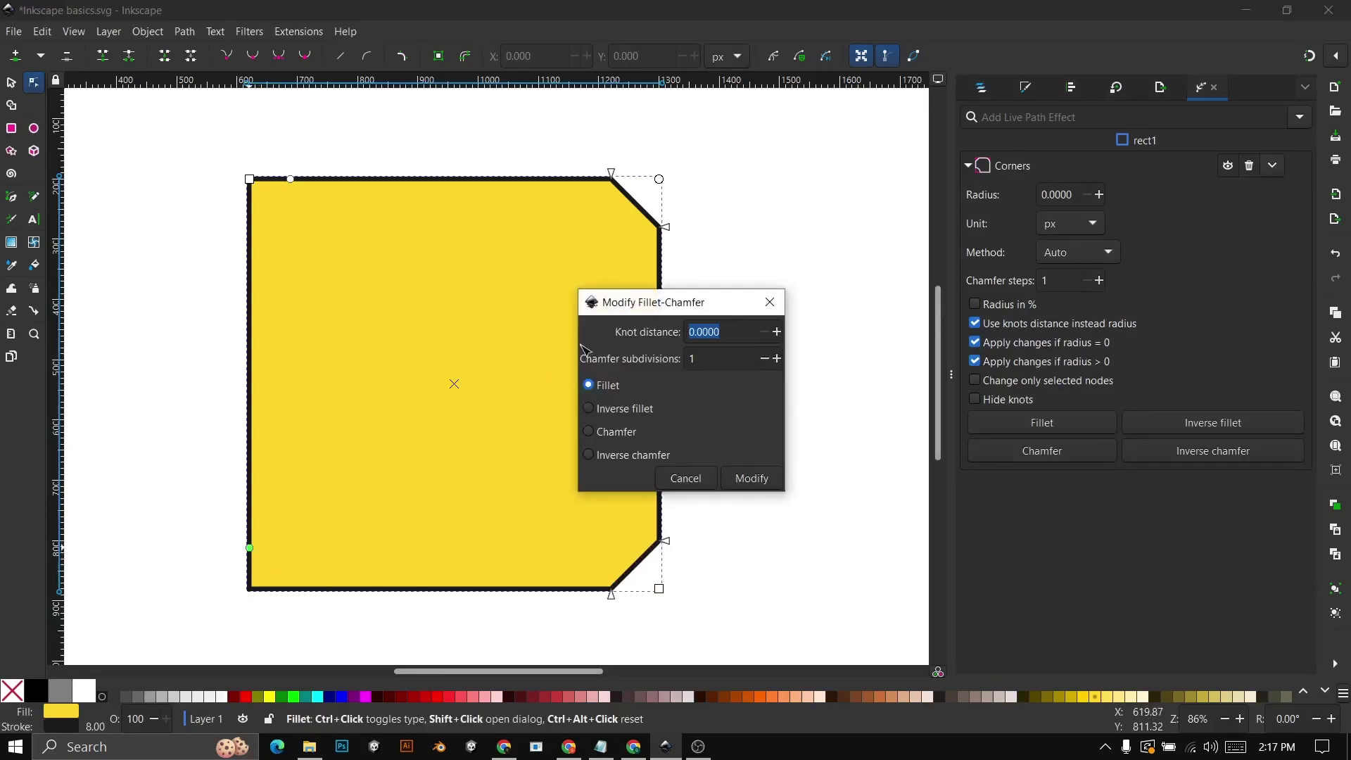
{"action": "type", "text": "80"}
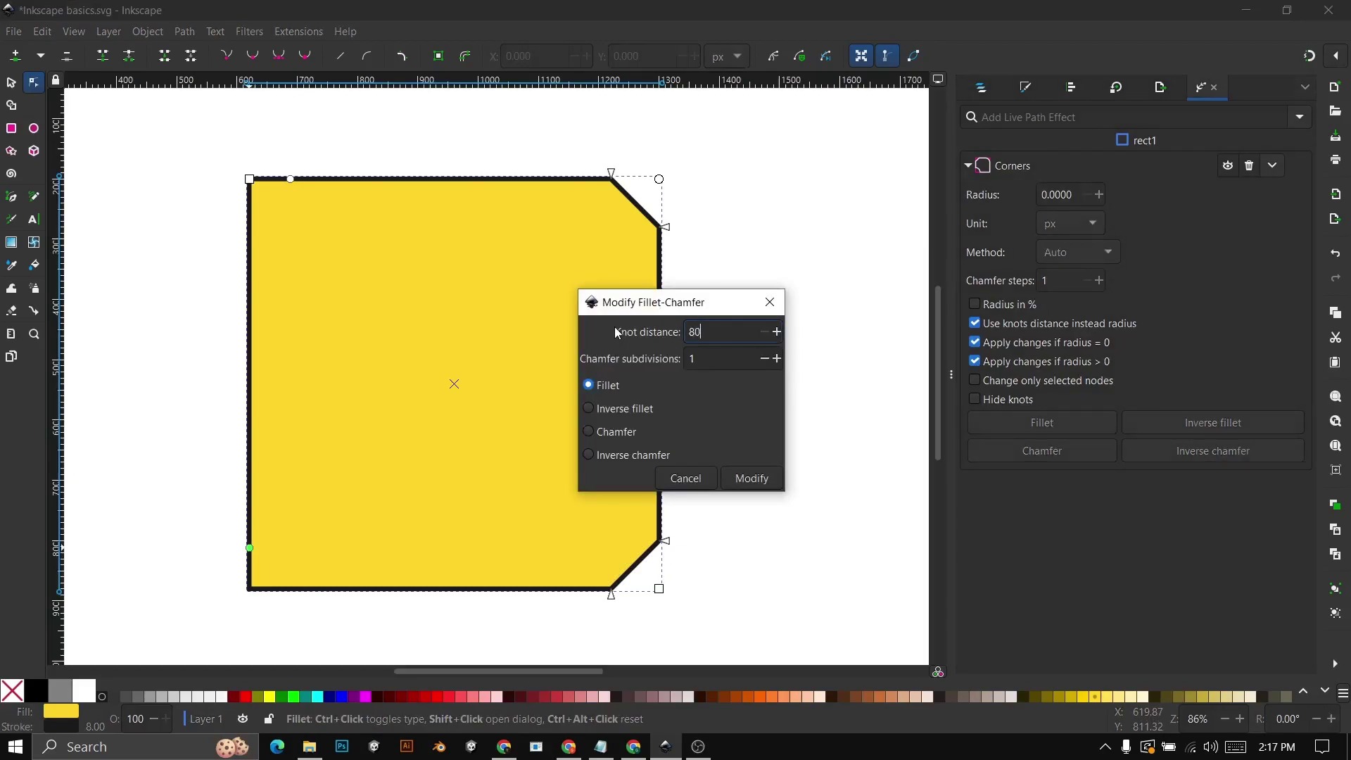
{"action": "left_click", "coordinate": [589, 431]}
{"action": "left_click", "coordinate": [752, 479]}
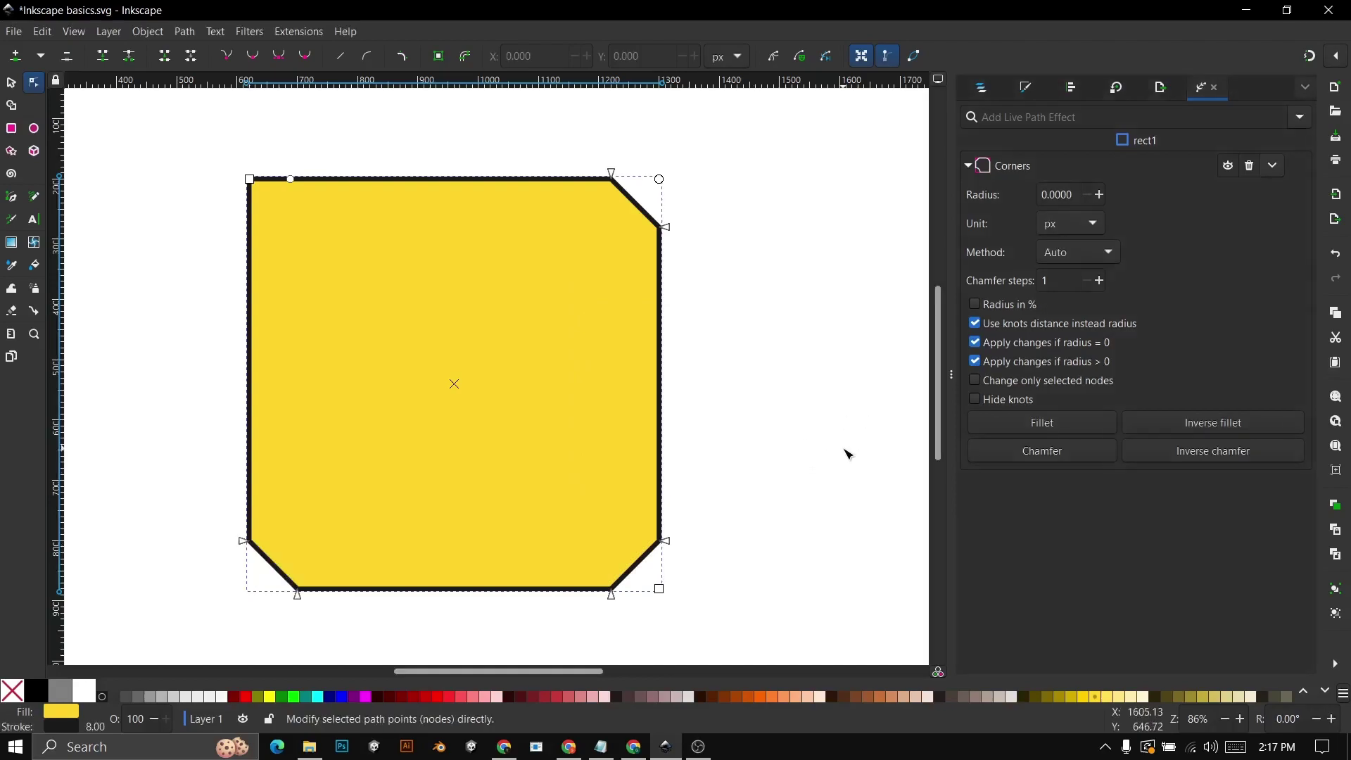
{"action": "left_click", "coordinate": [848, 453]}
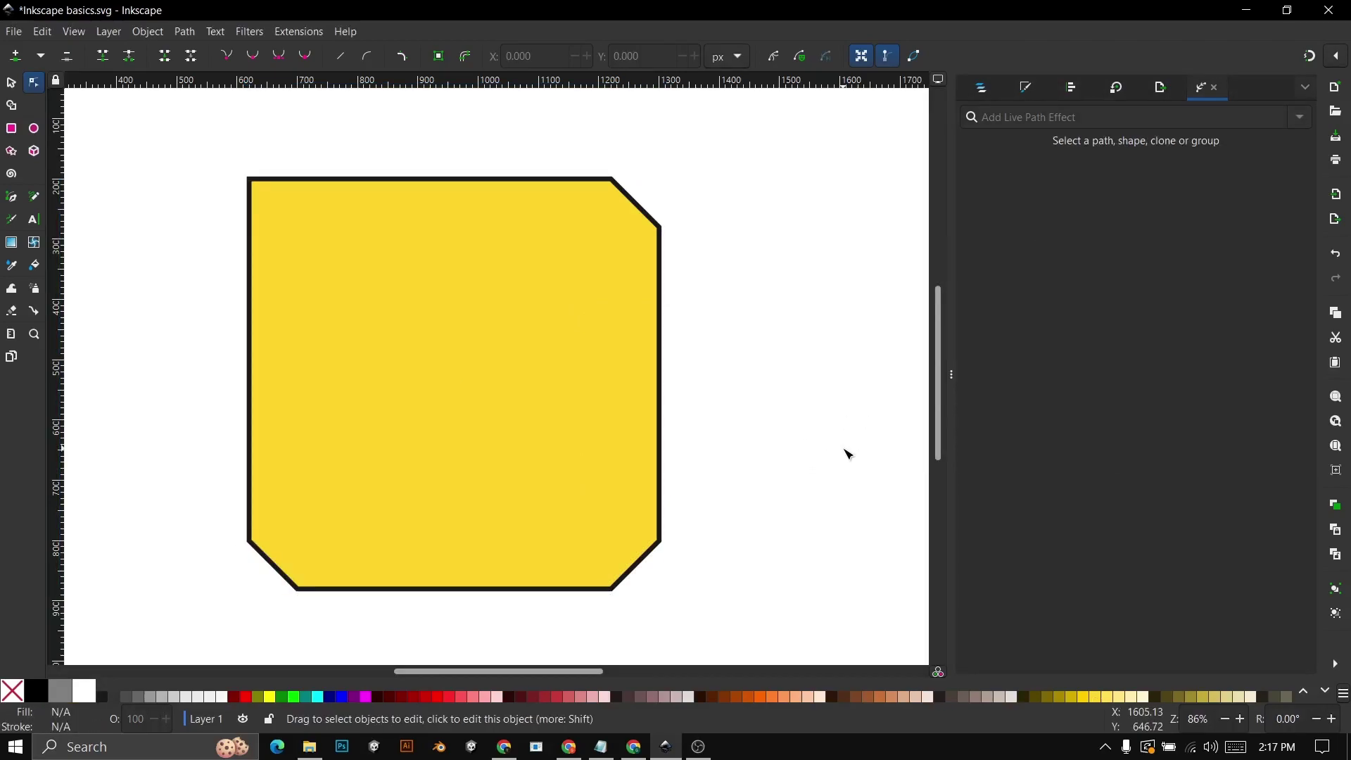
Undo the three chamfers and reselect the whole yellow square with the Selector tool
{"action": "key", "text": "ctrl+z"}
{"action": "key", "text": "ctrl+z"}
{"action": "key", "text": "ctrl+z"}
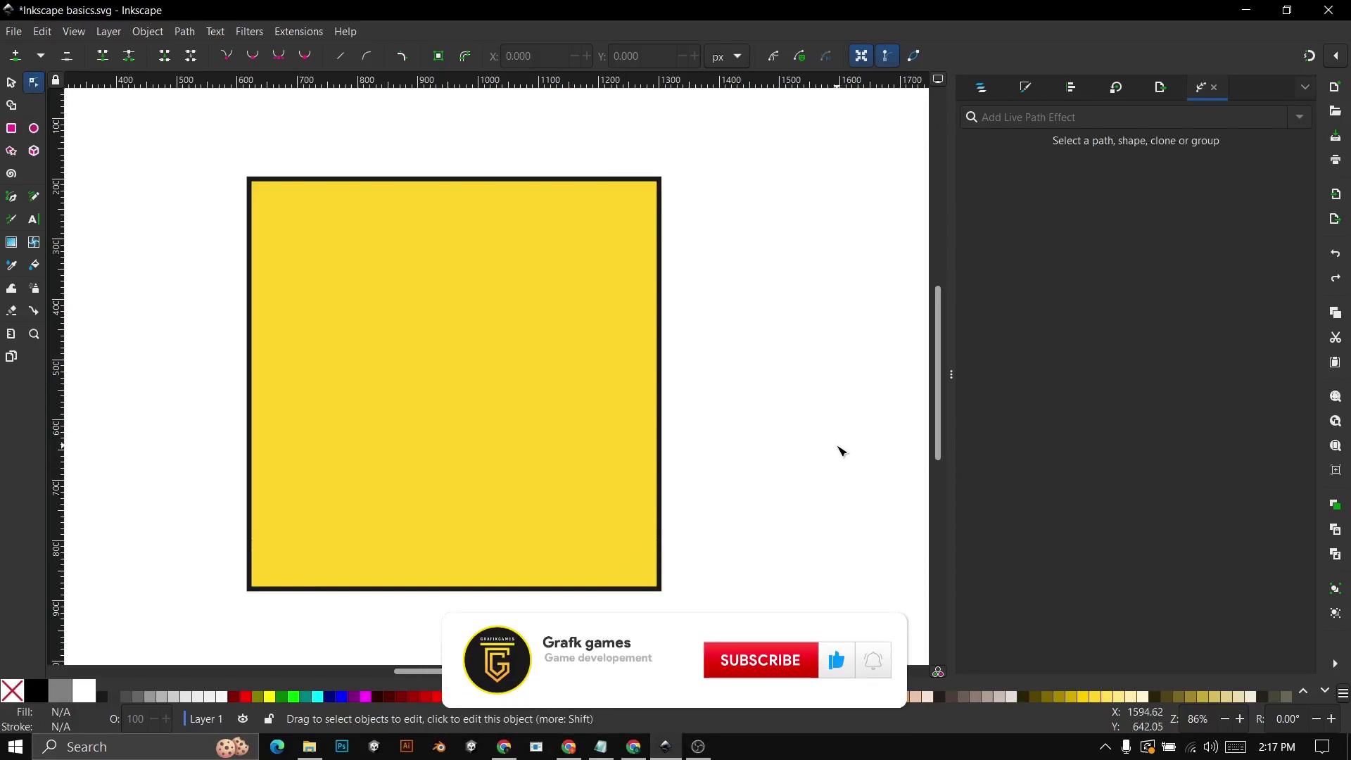
{"action": "left_click", "coordinate": [485, 366]}
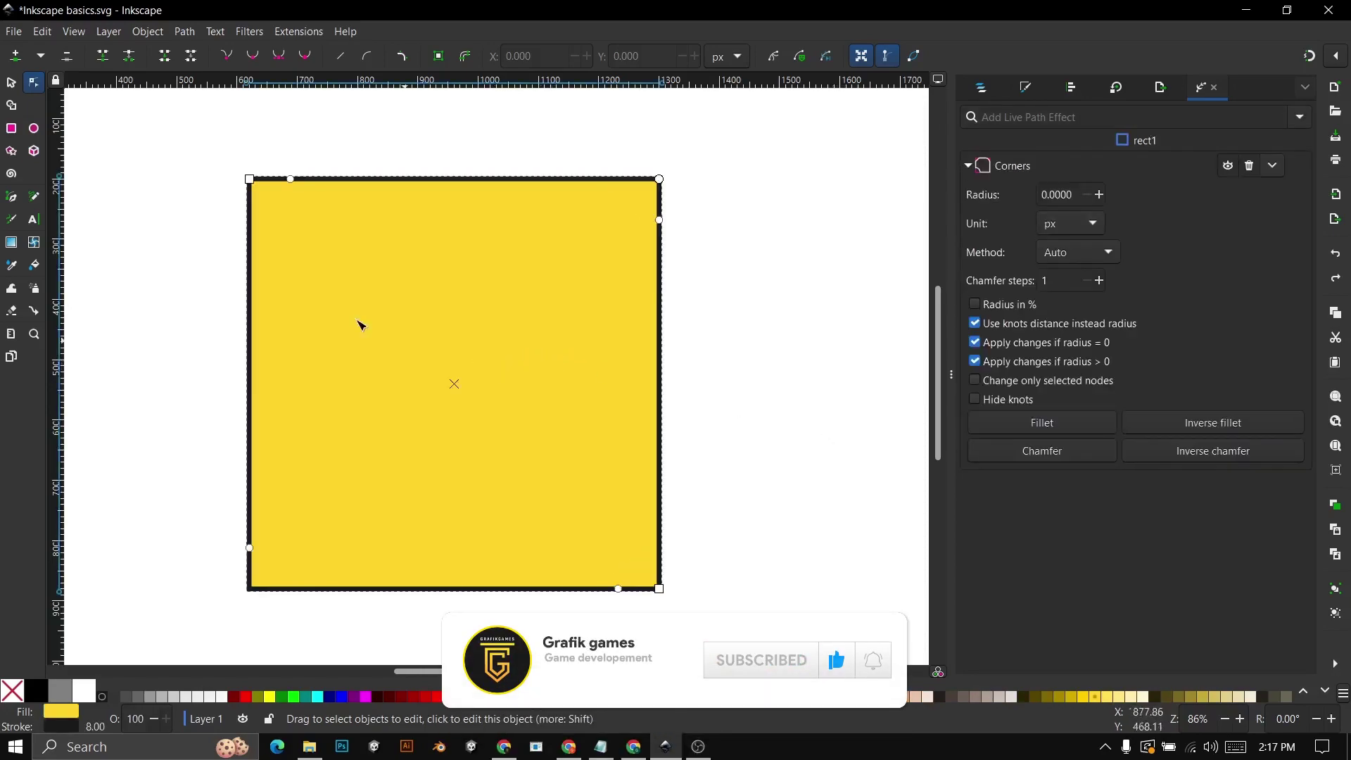
{"action": "left_click", "coordinate": [12, 83]}
{"action": "left_click", "coordinate": [779, 374]}
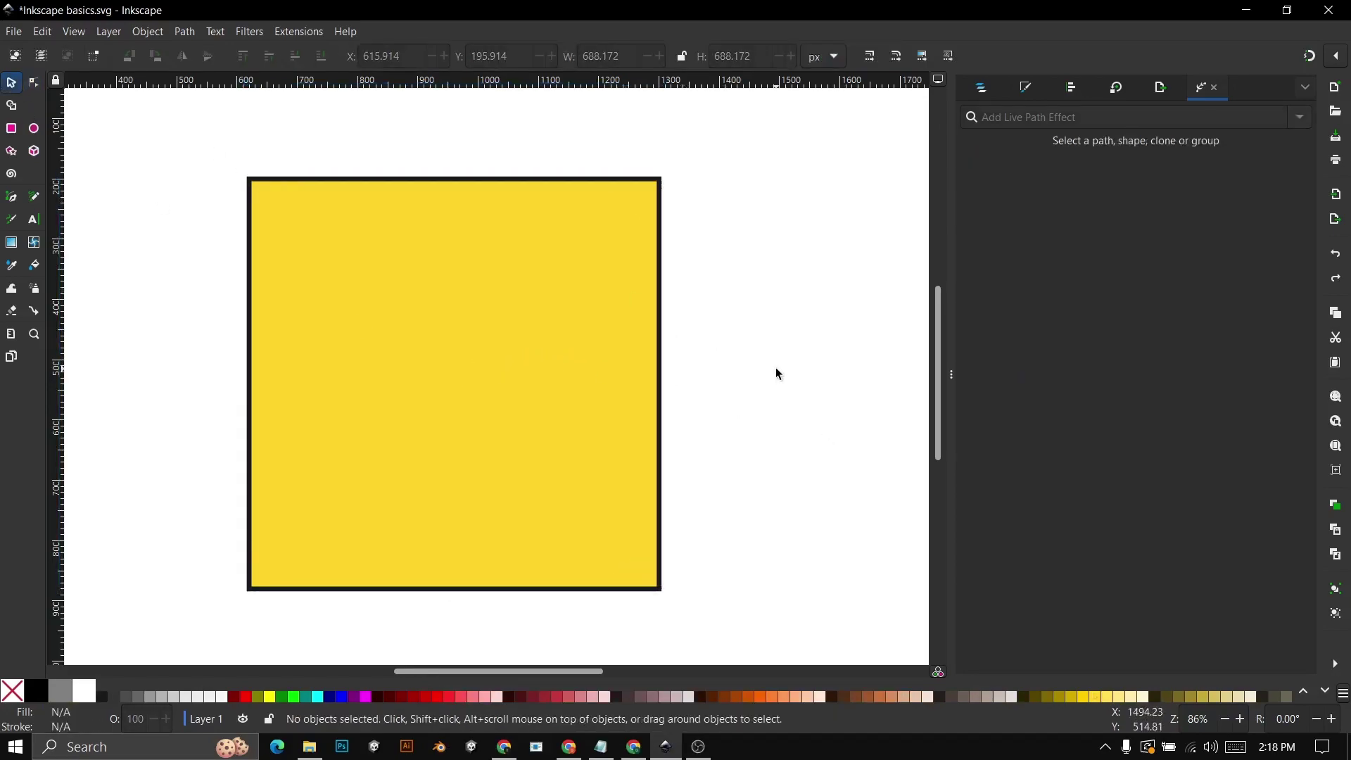
{"action": "left_click", "coordinate": [462, 375]}
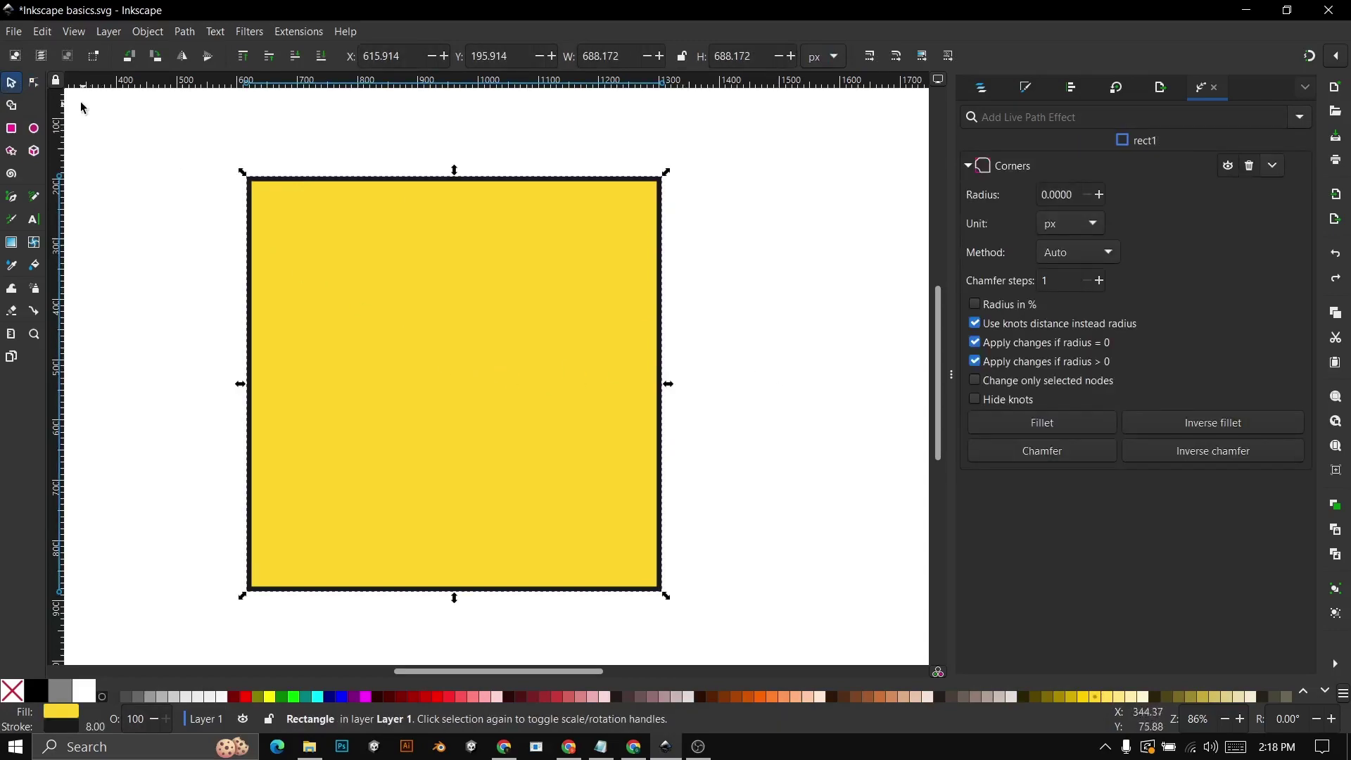